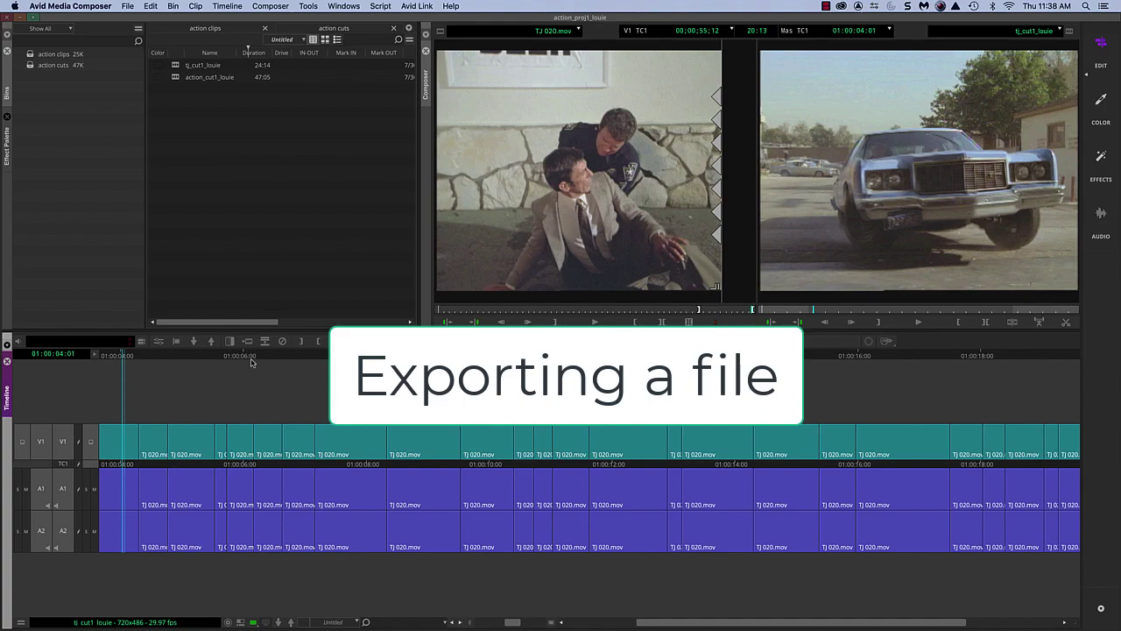
Play the sequence from 01:00:06:00, then scrub back to the police car shot.
{"action": "left_click", "coordinate": [244, 358]}
{"action": "key", "text": "space"}
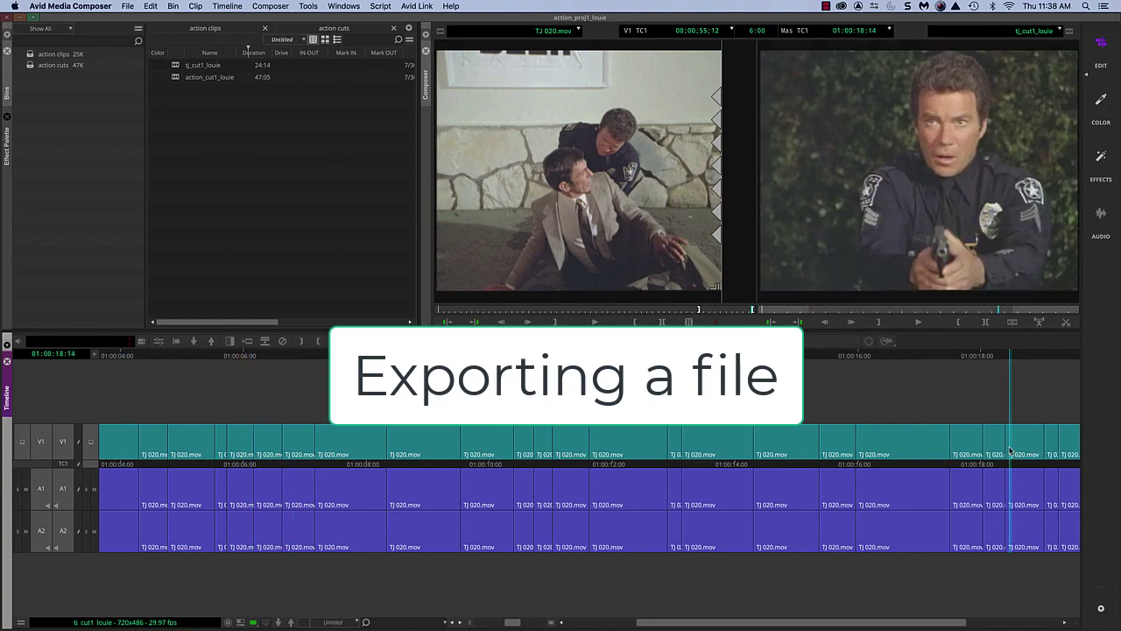
{"action": "key", "text": "Home"}
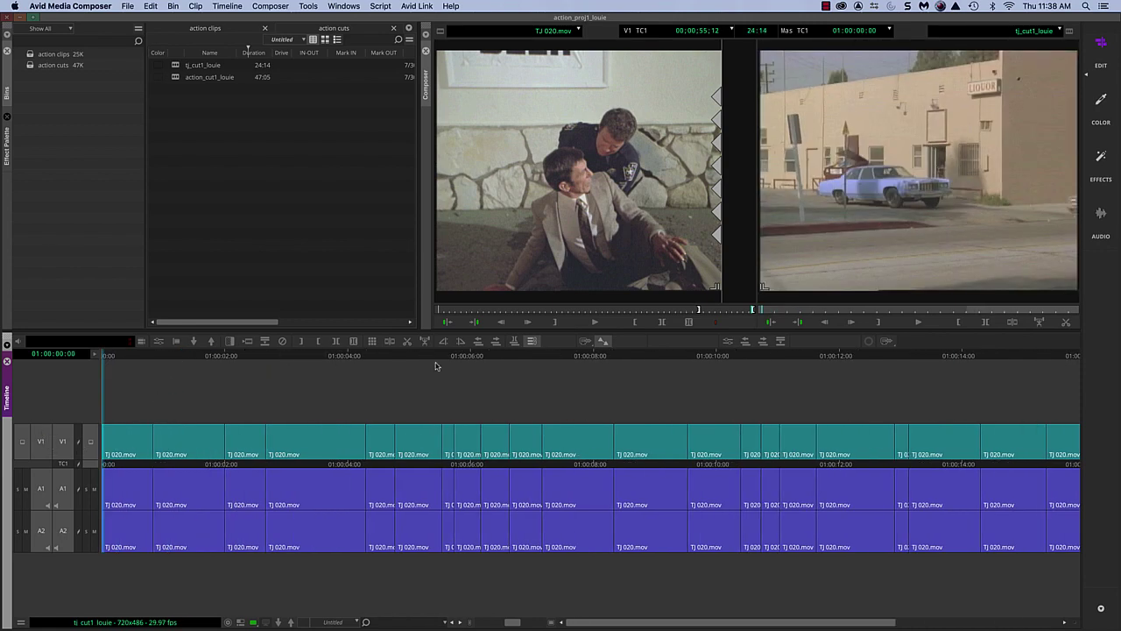
{"action": "left_click", "coordinate": [505, 359]}
{"action": "left_click_drag", "start_coordinate": [506, 359], "coordinate": [243, 376]}
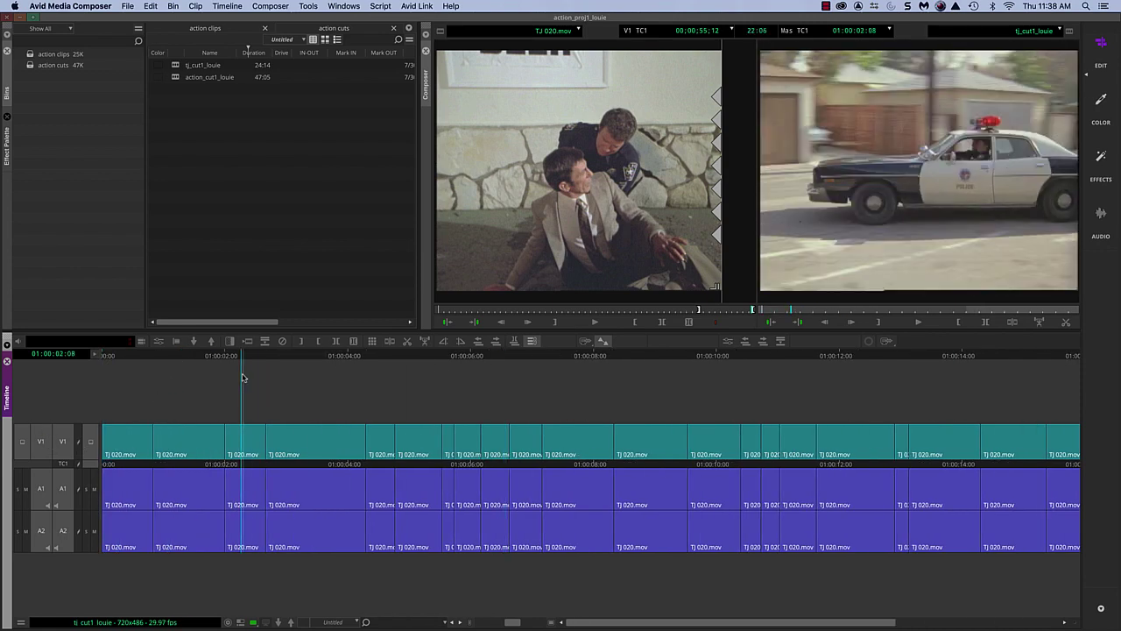
Zoom out, scrub the opening and the last twelve seconds around 01:00:18, then fit the whole sequence.
{"action": "key", "text": "super+bracketleft"}
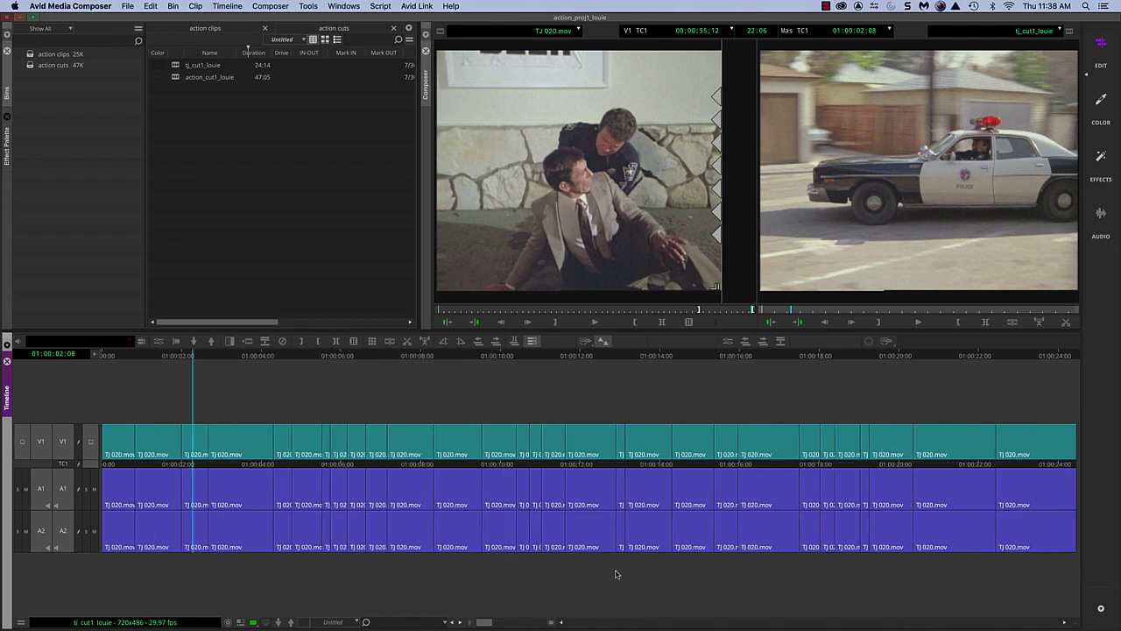
{"action": "left_click_drag", "start_coordinate": [177, 356], "coordinate": [2, 437]}
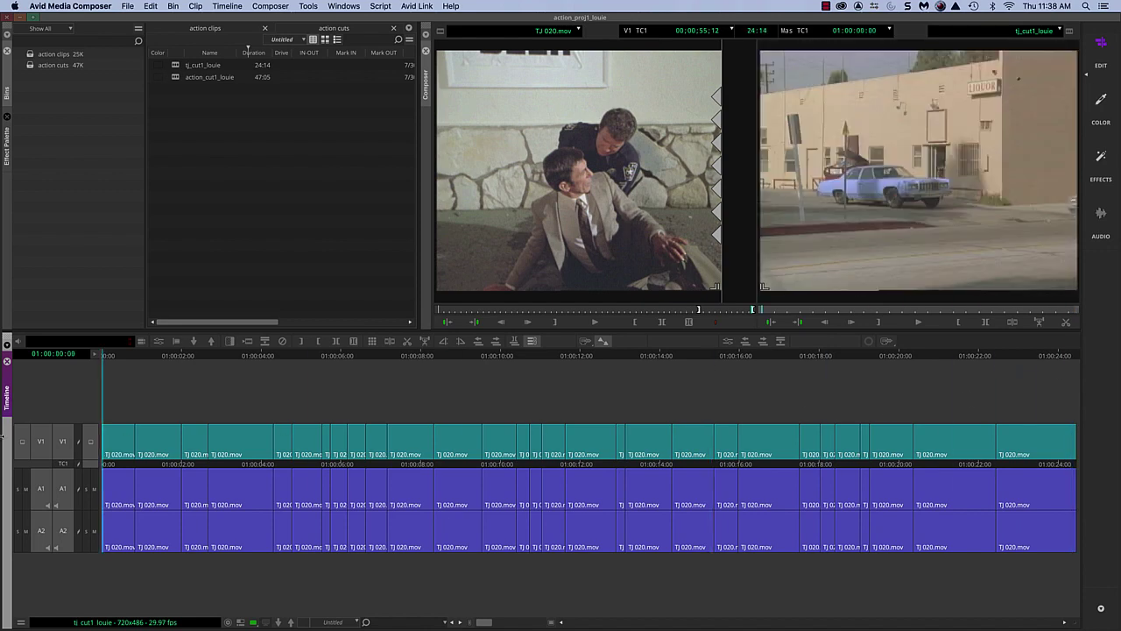
{"action": "left_click_drag", "start_coordinate": [449, 357], "coordinate": [821, 357]}
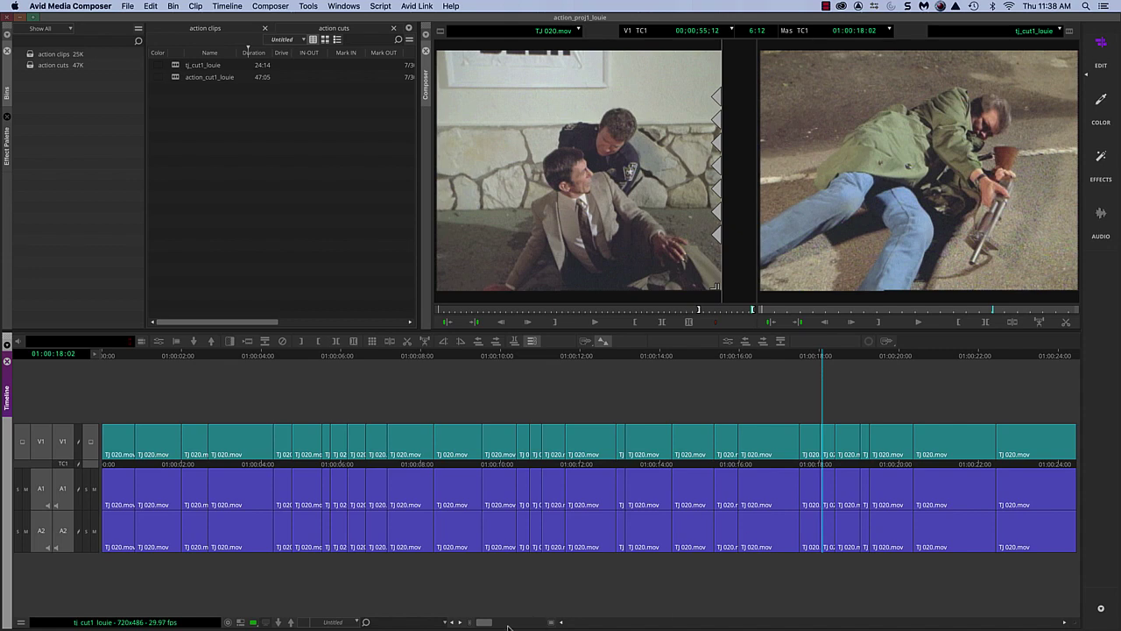
{"action": "left_click_drag", "start_coordinate": [483, 622], "coordinate": [523, 622]}
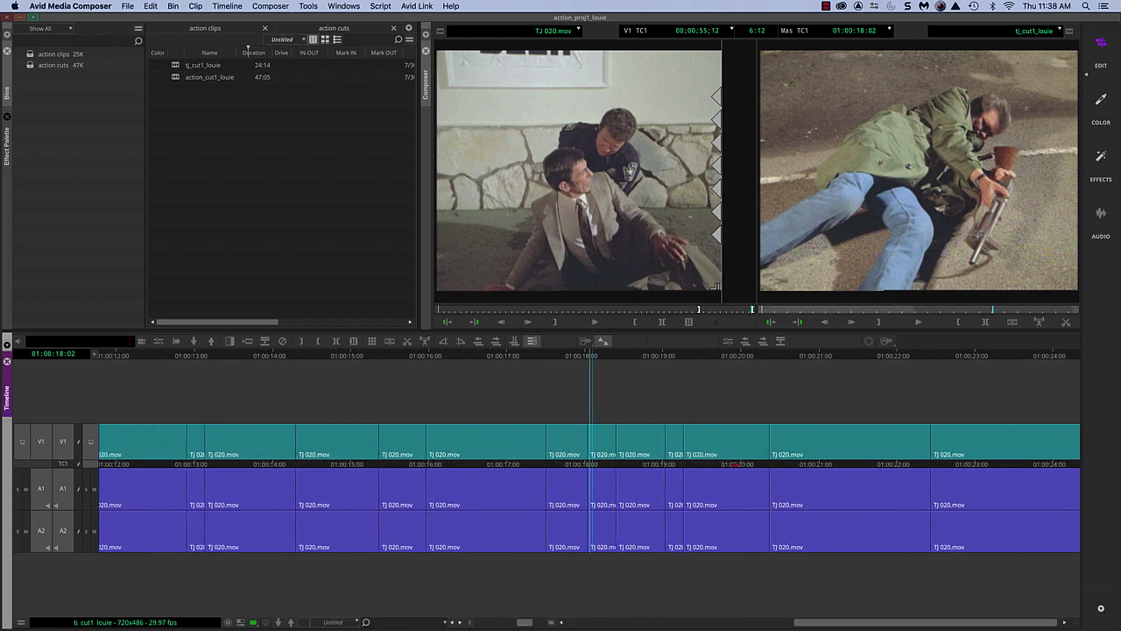
{"action": "left_click_drag", "start_coordinate": [614, 356], "coordinate": [560, 454]}
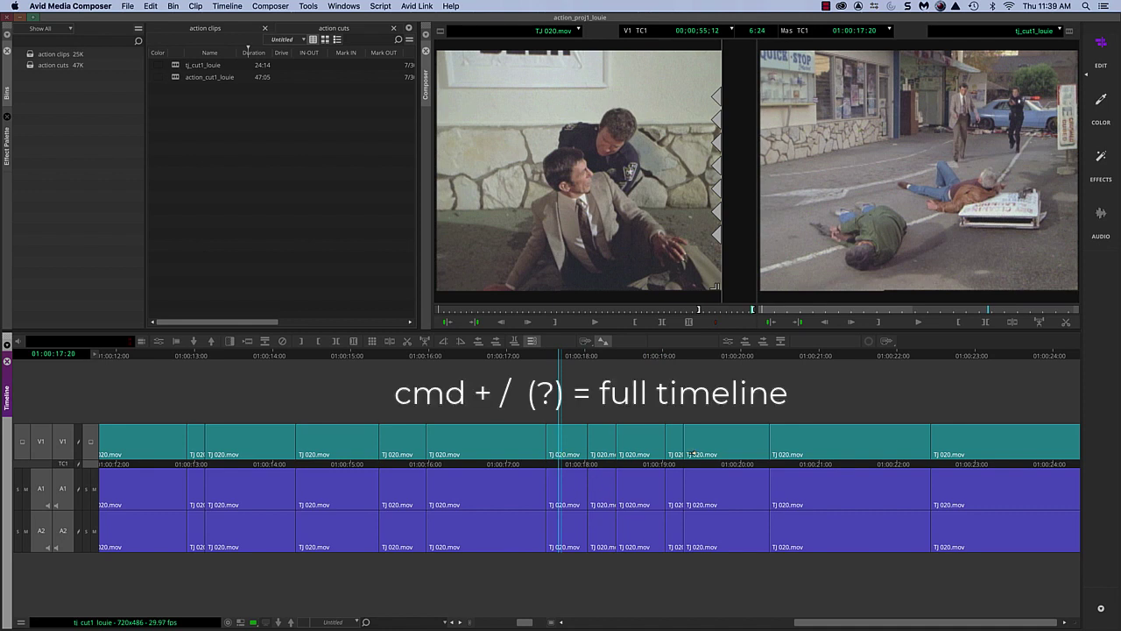
{"action": "key", "text": "super+slash"}
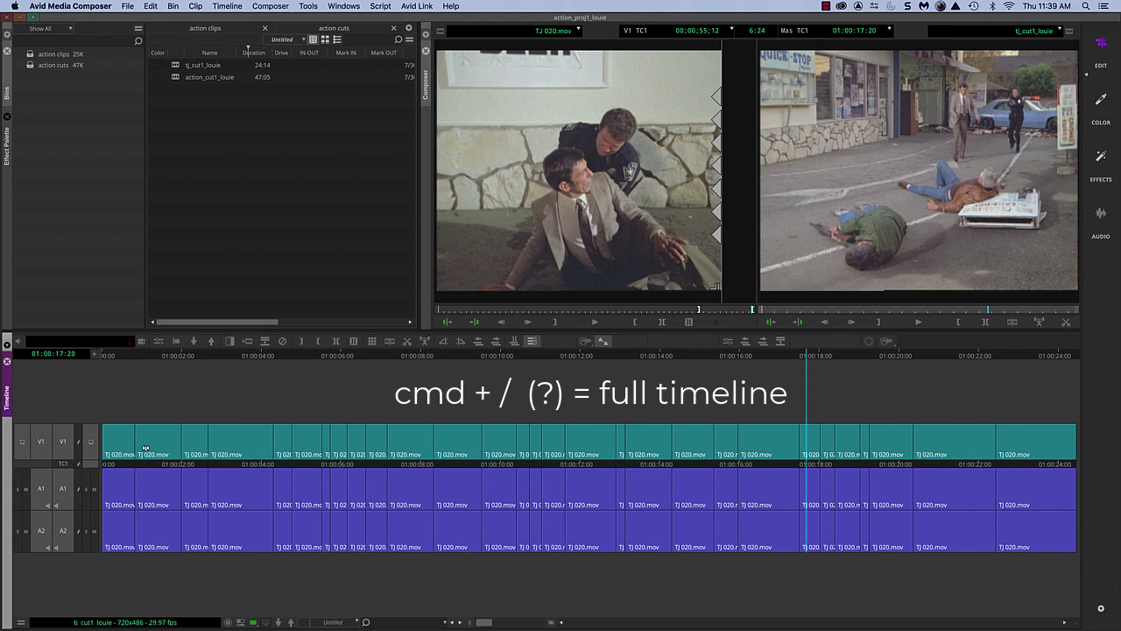
Mark a trial range from 01:00:18:01 to 01:00:19:12 and review around it.
{"action": "left_click", "coordinate": [822, 359]}
{"action": "key", "text": "i"}
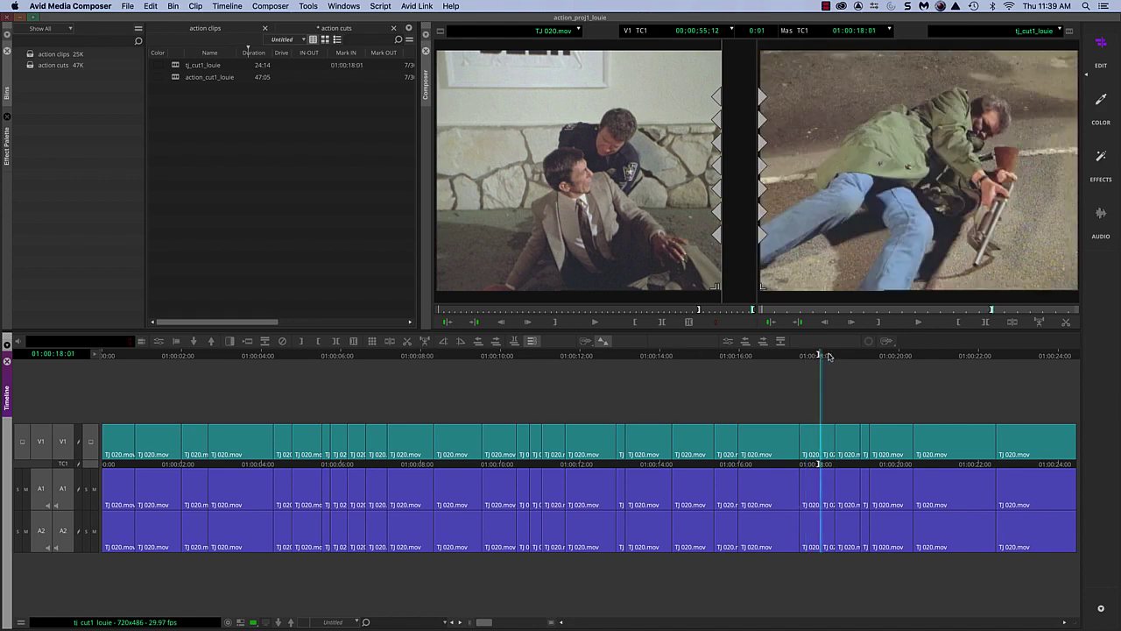
{"action": "left_click_drag", "start_coordinate": [822, 357], "coordinate": [874, 357]}
{"action": "key", "text": "o"}
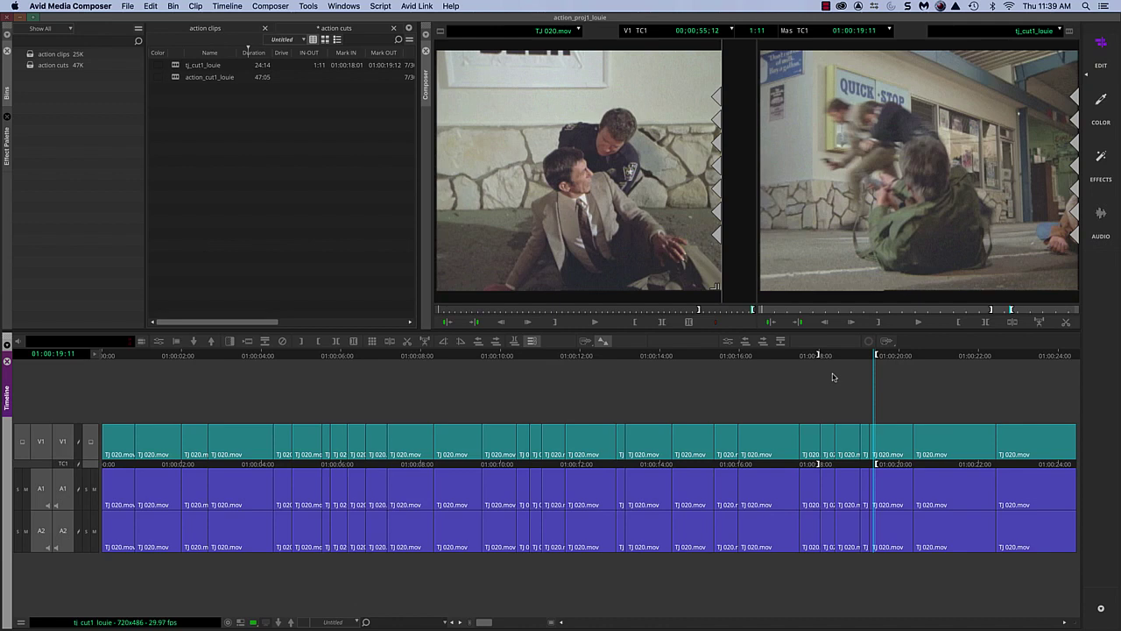
{"action": "left_click", "coordinate": [785, 356]}
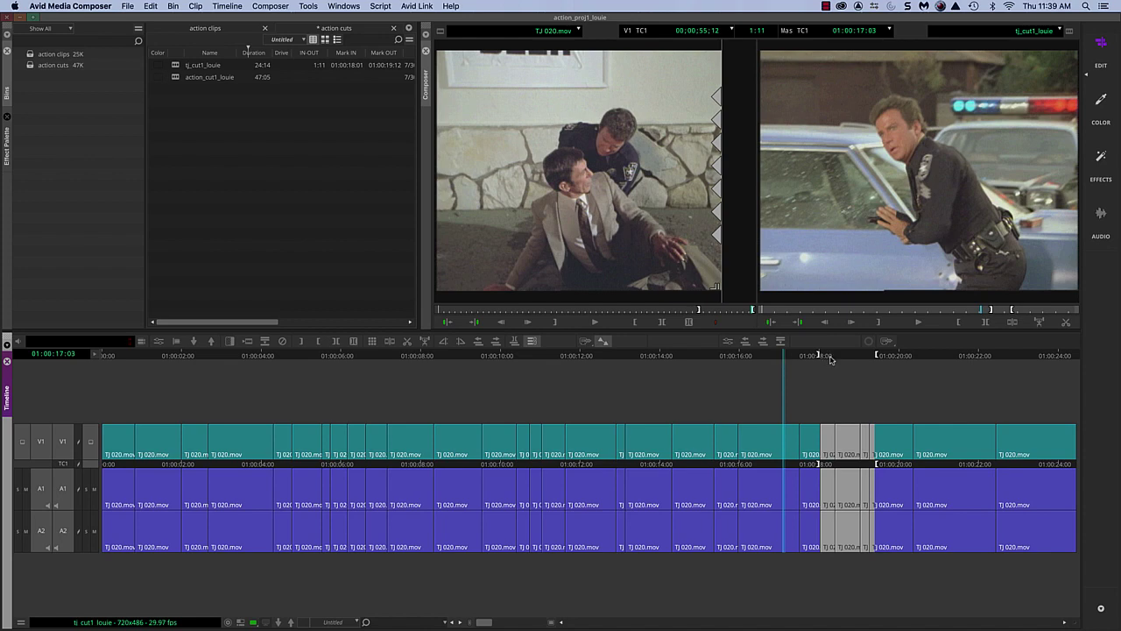
{"action": "left_click_drag", "start_coordinate": [827, 355], "coordinate": [871, 355]}
Set the in point at the sequence start and the out at 01:00:05:07, then review the opening.
{"action": "left_click_drag", "start_coordinate": [148, 356], "coordinate": [311, 372]}
{"action": "key", "text": "i"}
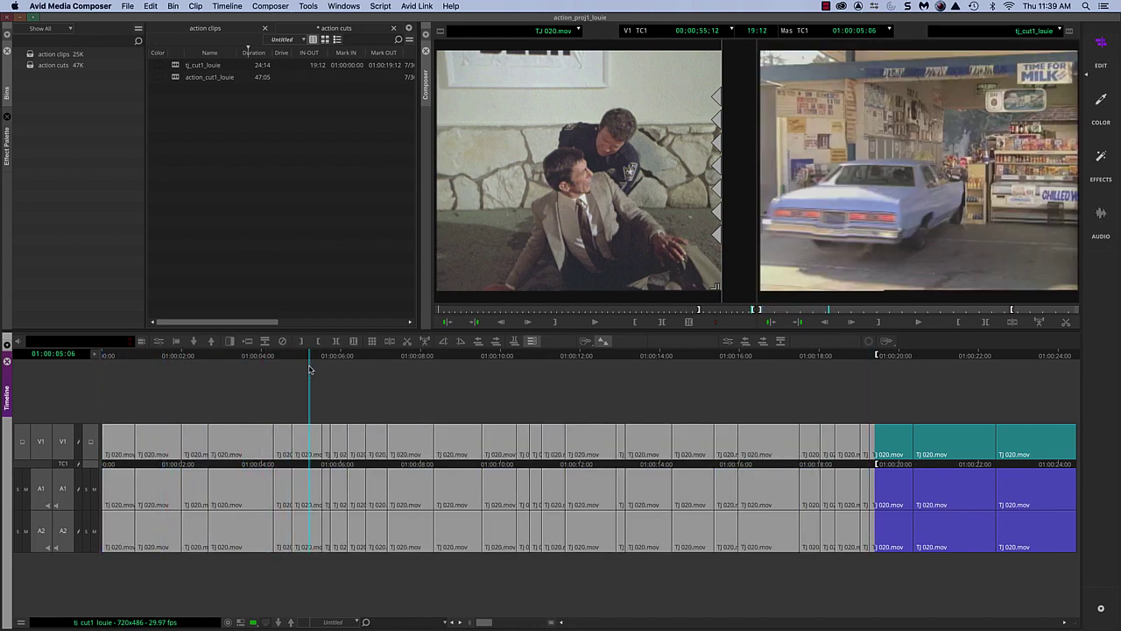
{"action": "key", "text": "i"}
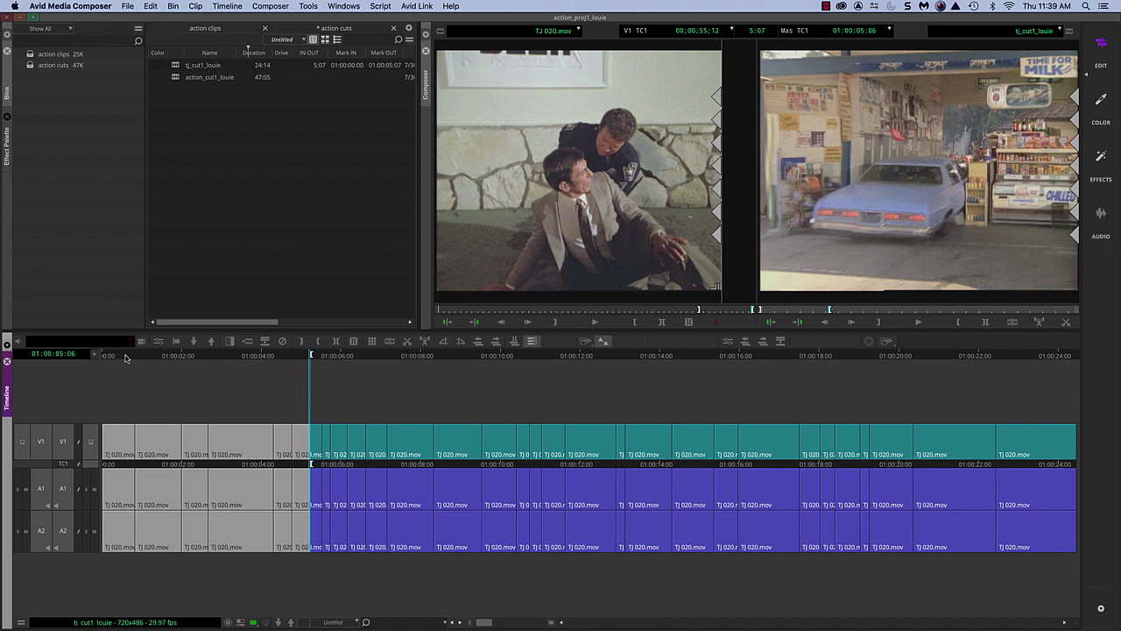
{"action": "left_click_drag", "start_coordinate": [125, 358], "coordinate": [286, 363]}
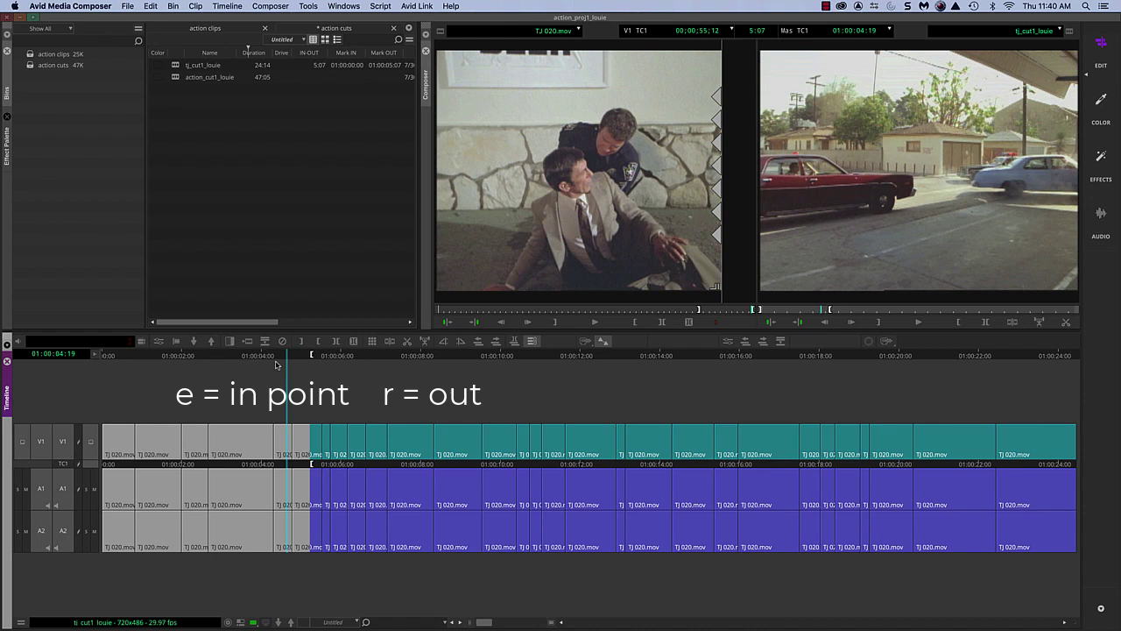
Mark in at 01:00:04:13 and out at 01:00:06:02, then remove both points.
{"action": "left_click", "coordinate": [280, 360]}
{"action": "key", "text": "e"}
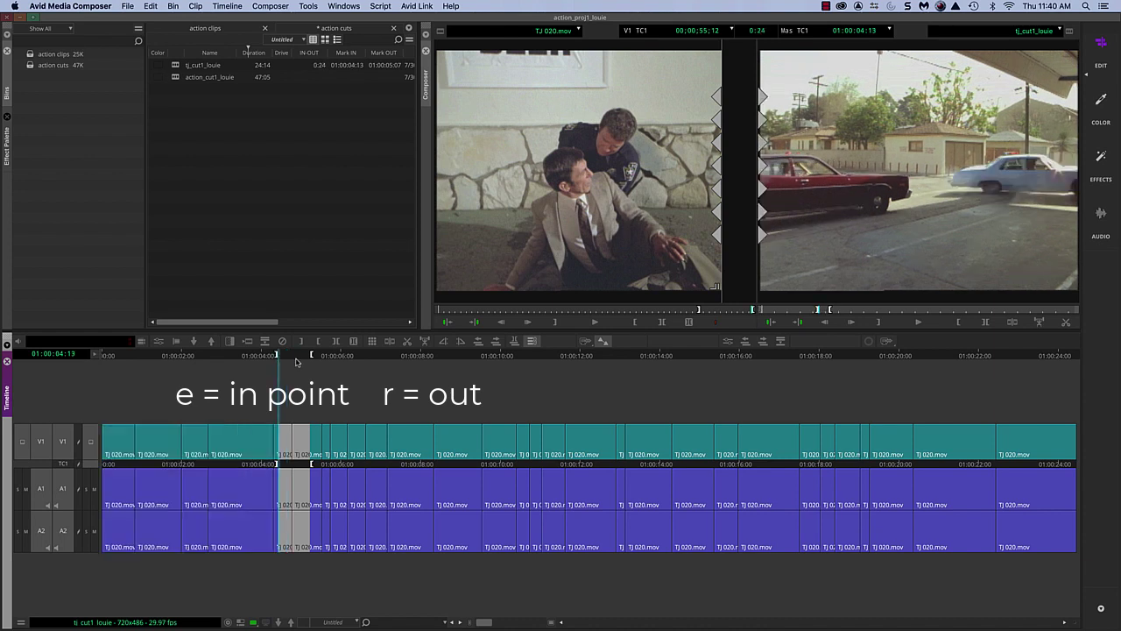
{"action": "left_click", "coordinate": [345, 355]}
{"action": "key", "text": "r"}
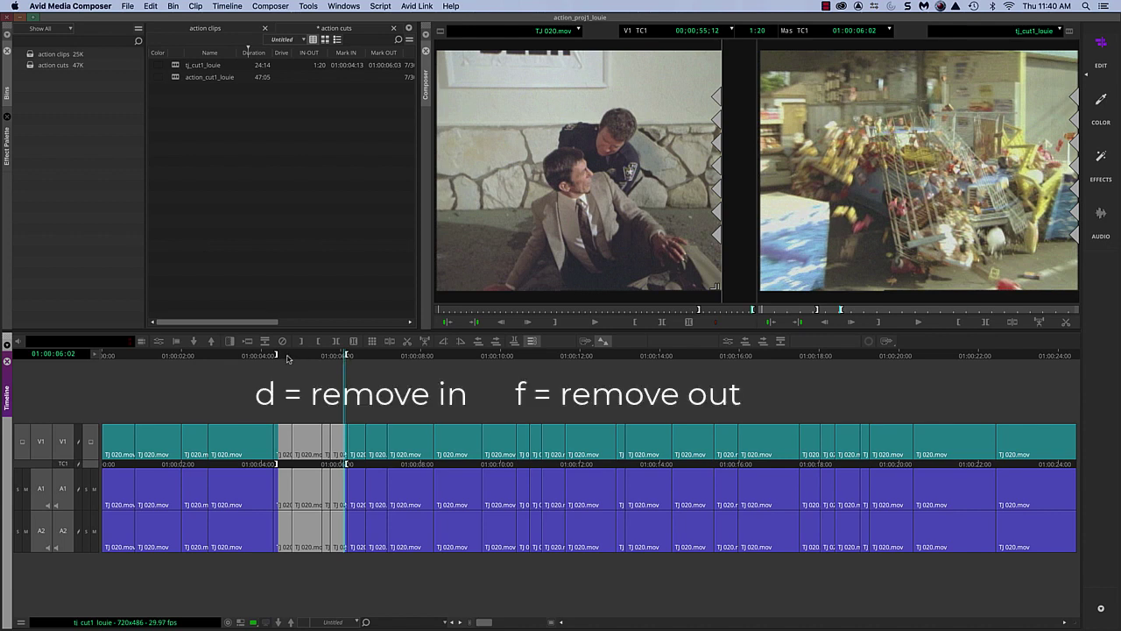
{"action": "key", "text": "d"}
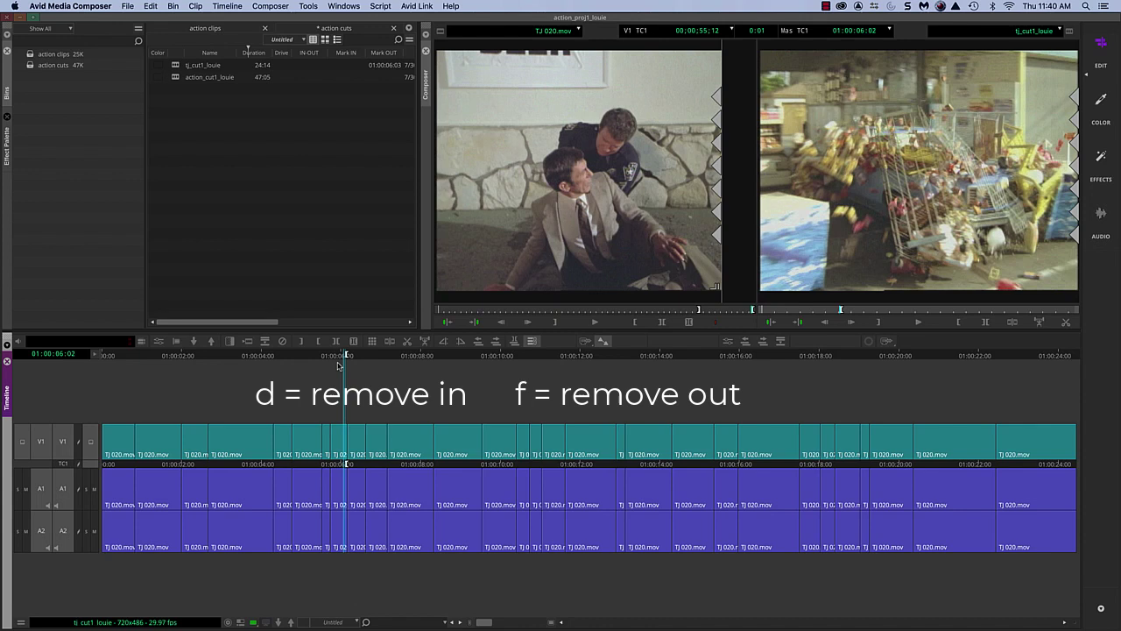
{"action": "key", "text": "d"}
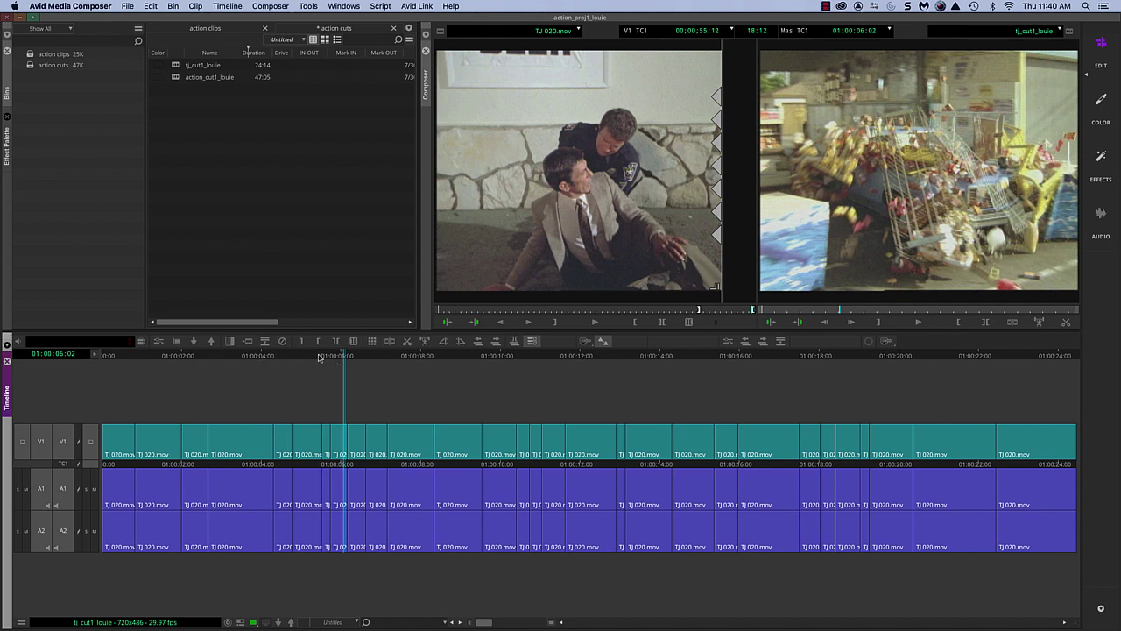
Mark the clip around 01:00:05:04 with Mark Clip (T), then clear both marks (G).
{"action": "left_click", "coordinate": [314, 358]}
{"action": "left_click_drag", "start_coordinate": [315, 358], "coordinate": [307, 364]}
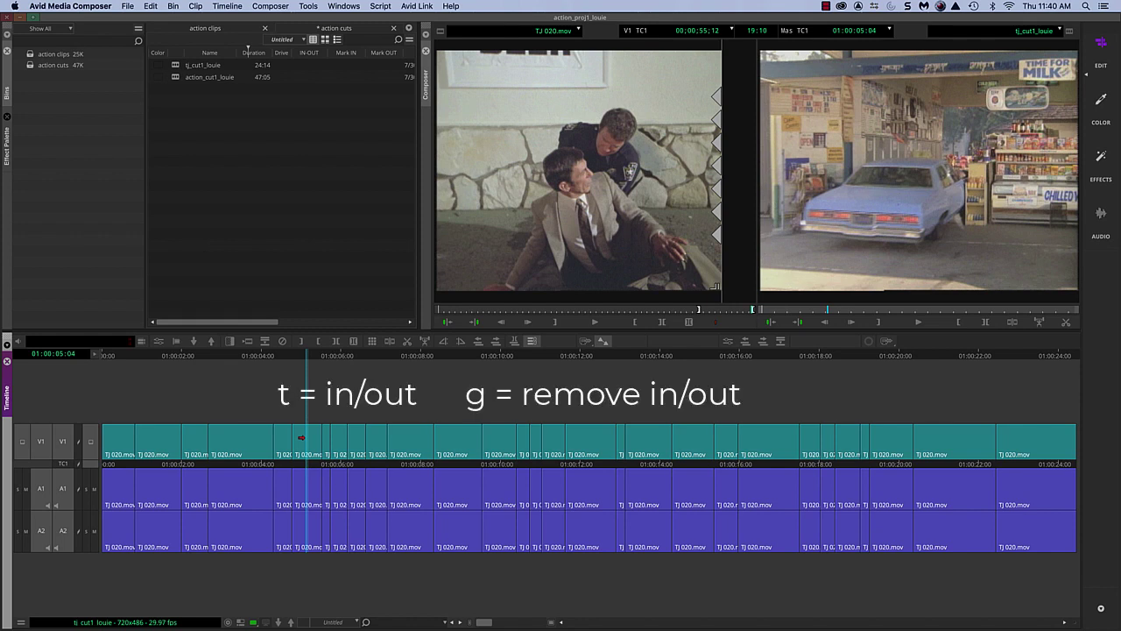
{"action": "key", "text": "t"}
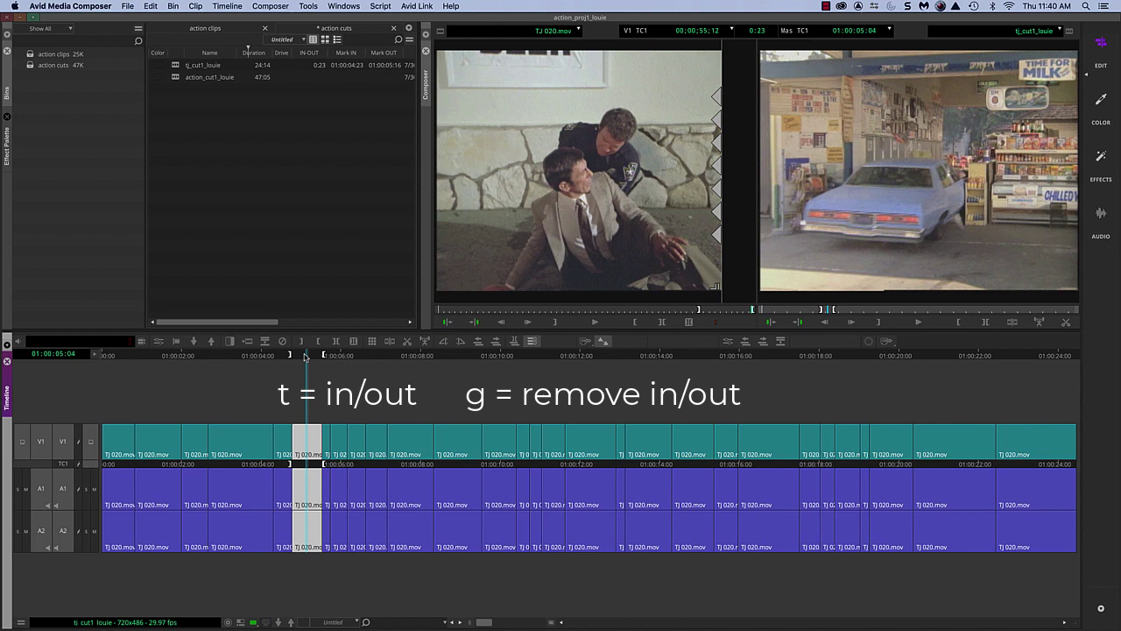
{"action": "key", "text": "g"}
{"action": "key", "text": "g"}
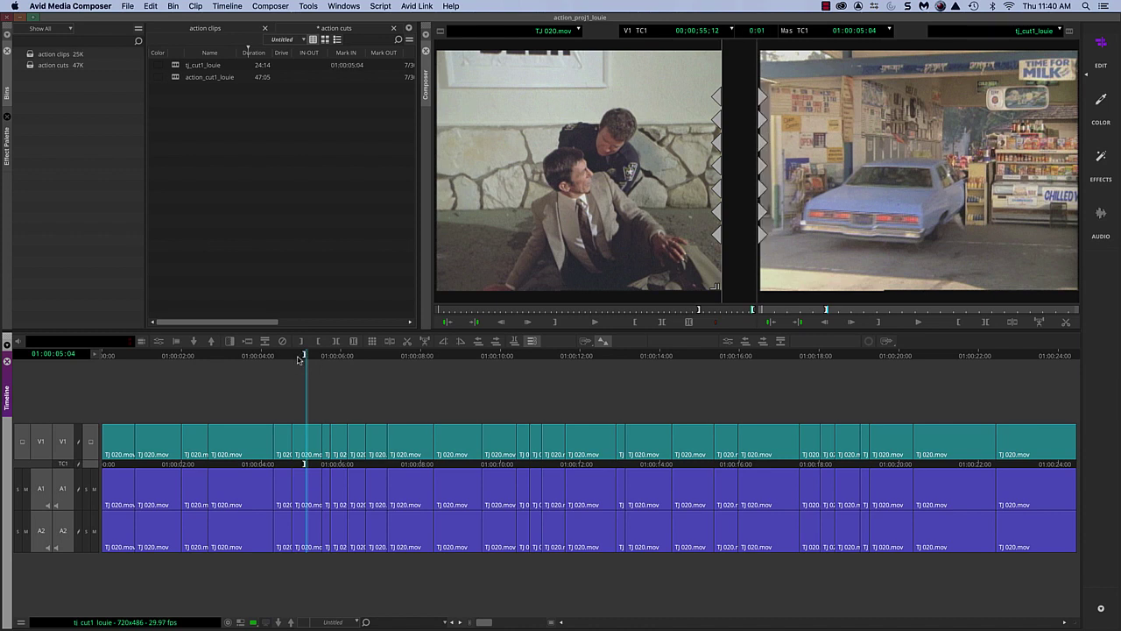
Mark the clip at 01:00:05:12, then the following clip, then remove its in and out points.
{"action": "left_click", "coordinate": [317, 359]}
{"action": "key", "text": "t"}
{"action": "left_click", "coordinate": [335, 358]}
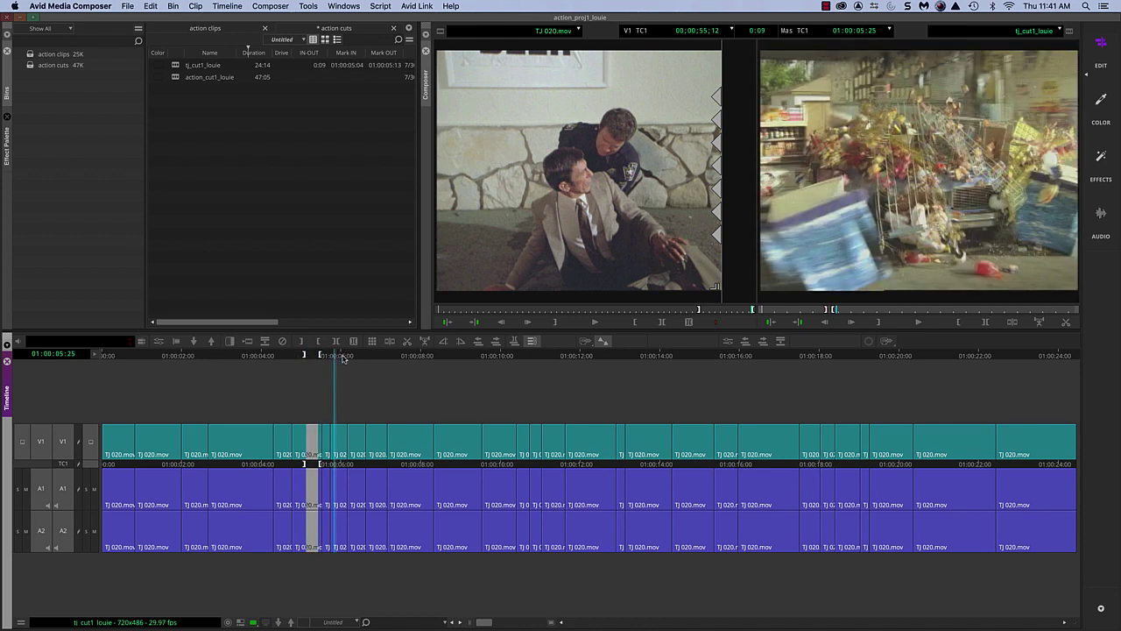
{"action": "key", "text": "t"}
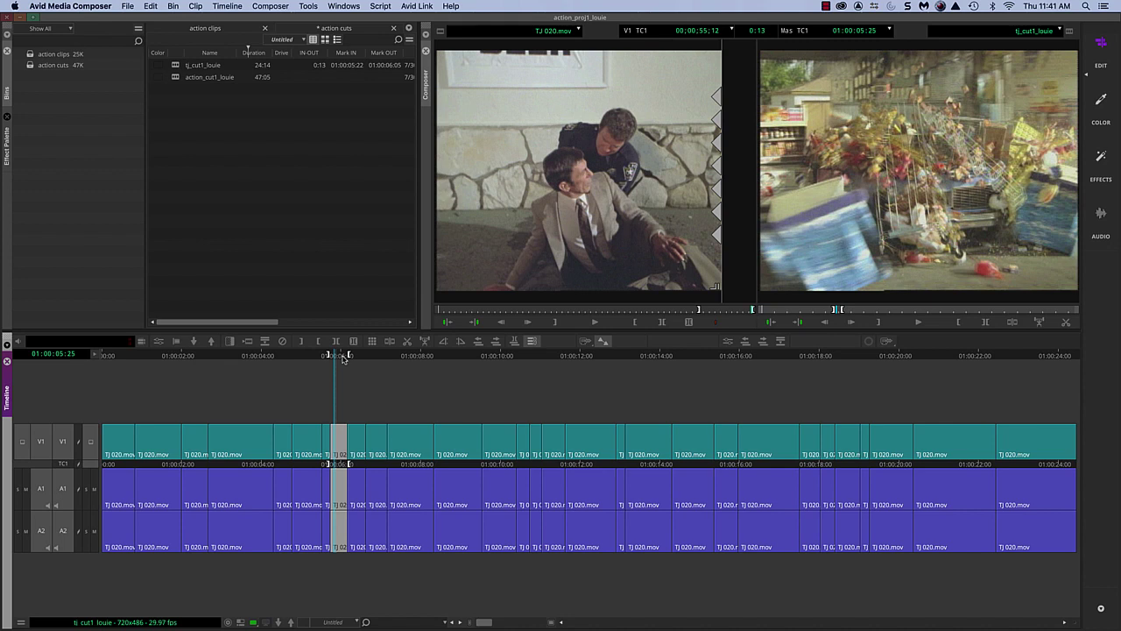
{"action": "key", "text": "d"}
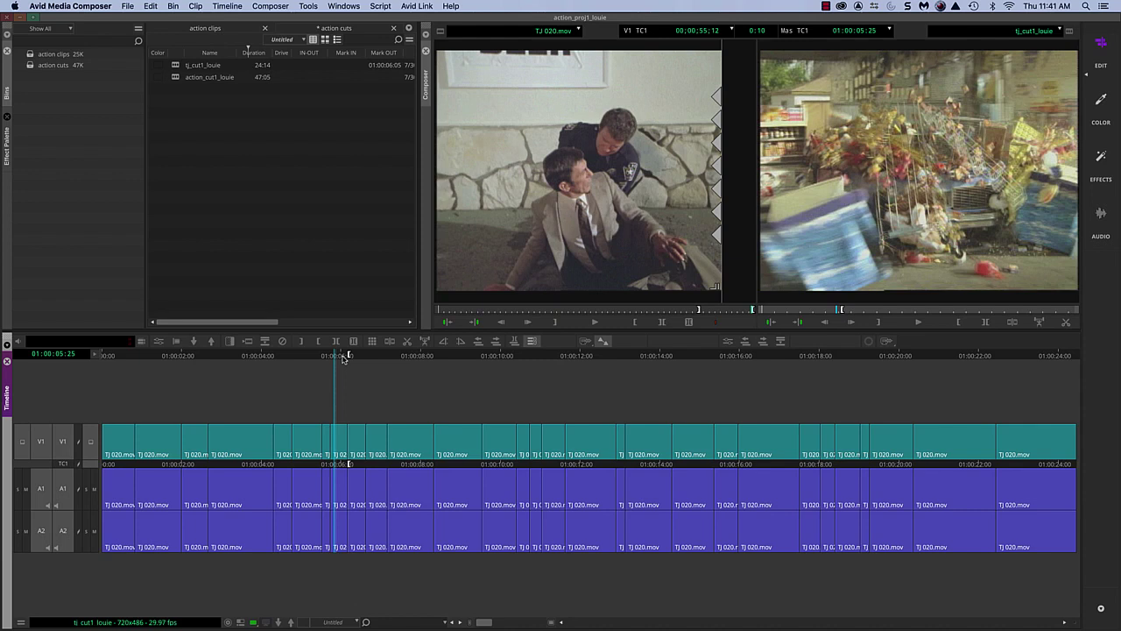
{"action": "key", "text": "f"}
Mark the clip at the playhead, clear both marks, and return to the sequence start.
{"action": "key", "text": "t"}
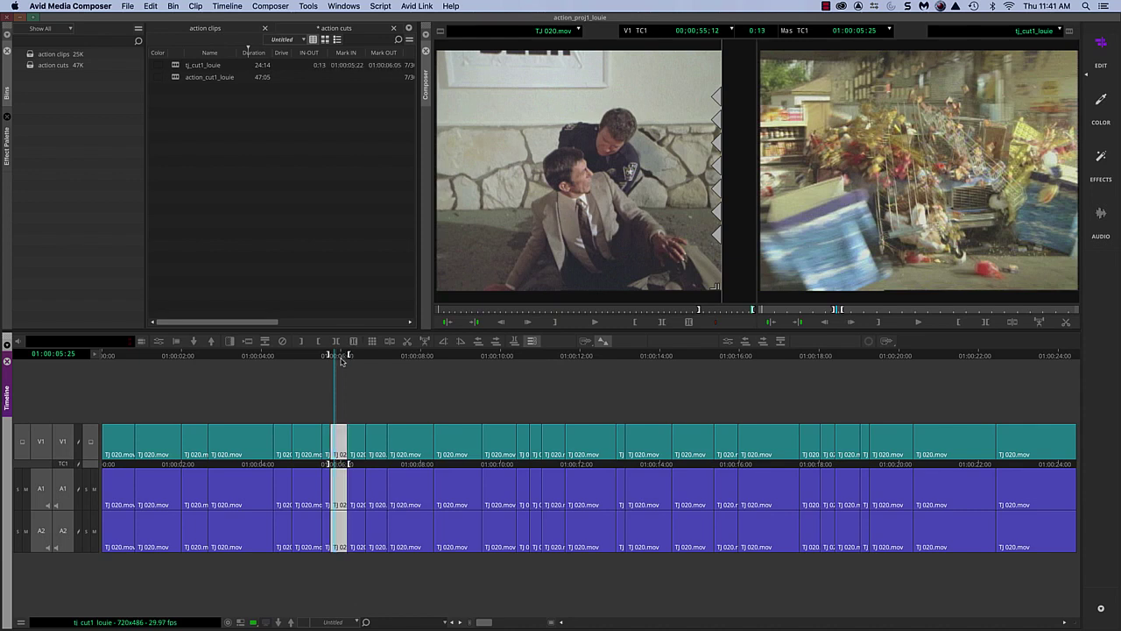
{"action": "key", "text": "g"}
{"action": "left_click_drag", "start_coordinate": [317, 359], "coordinate": [21, 405]}
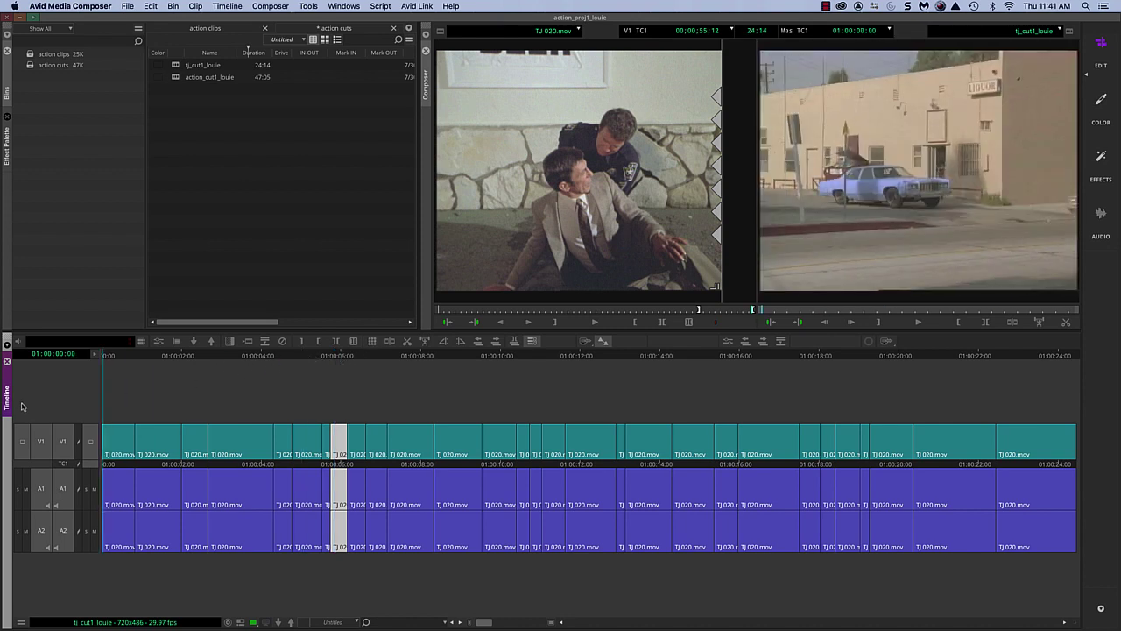
Deselect the timeline segment and choose File > Output > Export to File for tj_cut1_louie.
{"action": "left_click", "coordinate": [305, 420]}
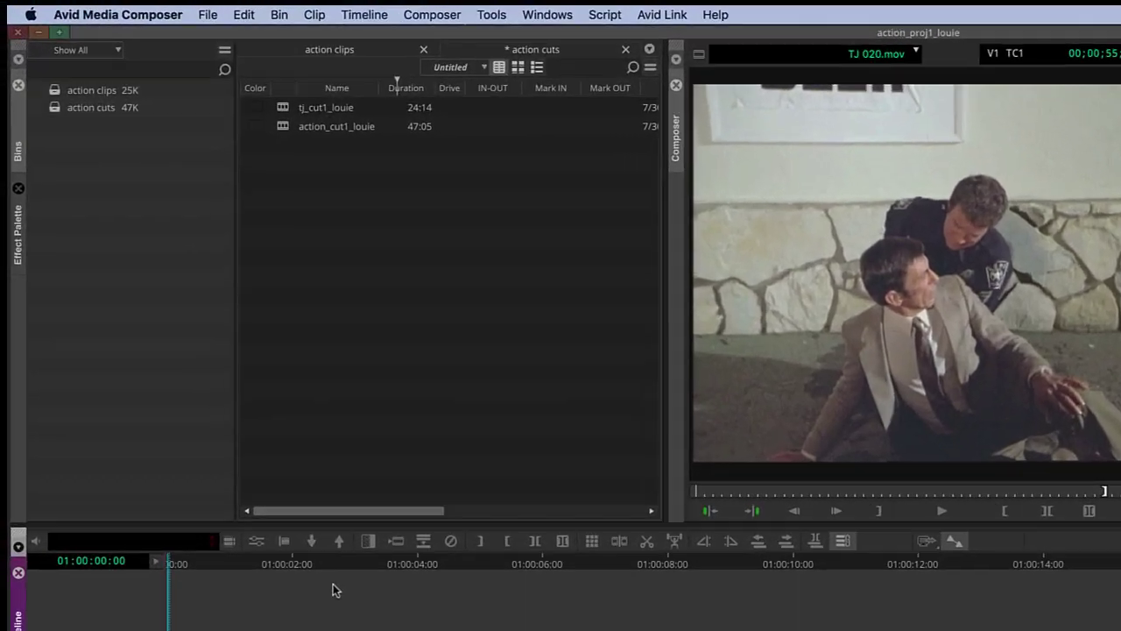
{"action": "left_click", "coordinate": [127, 6]}
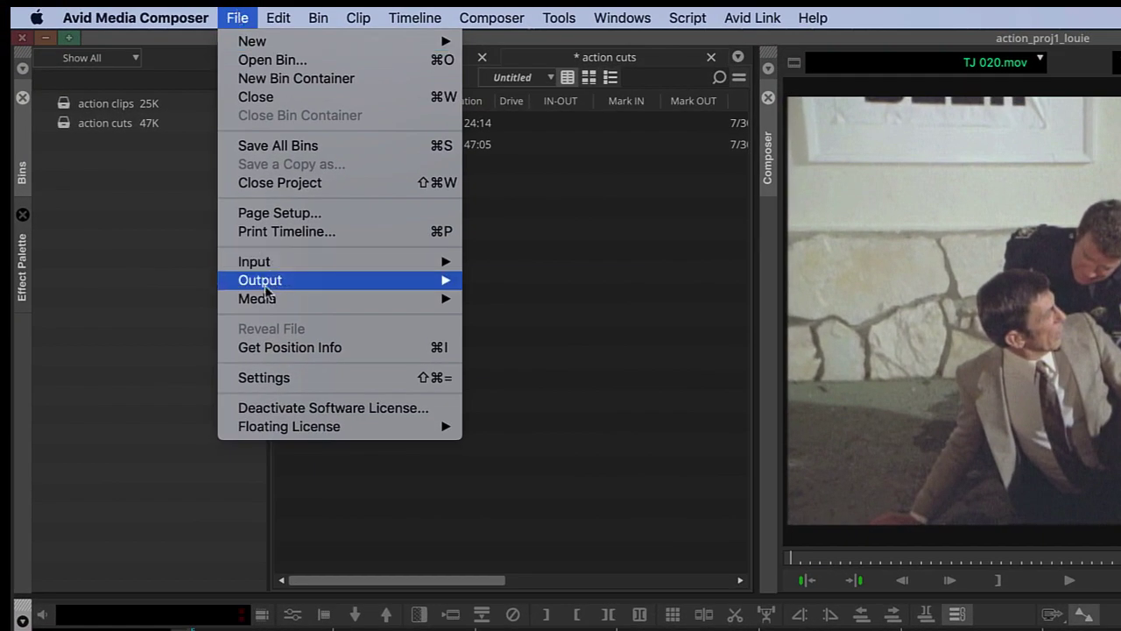
{"action": "mouse_move", "coordinate": [265, 287]}
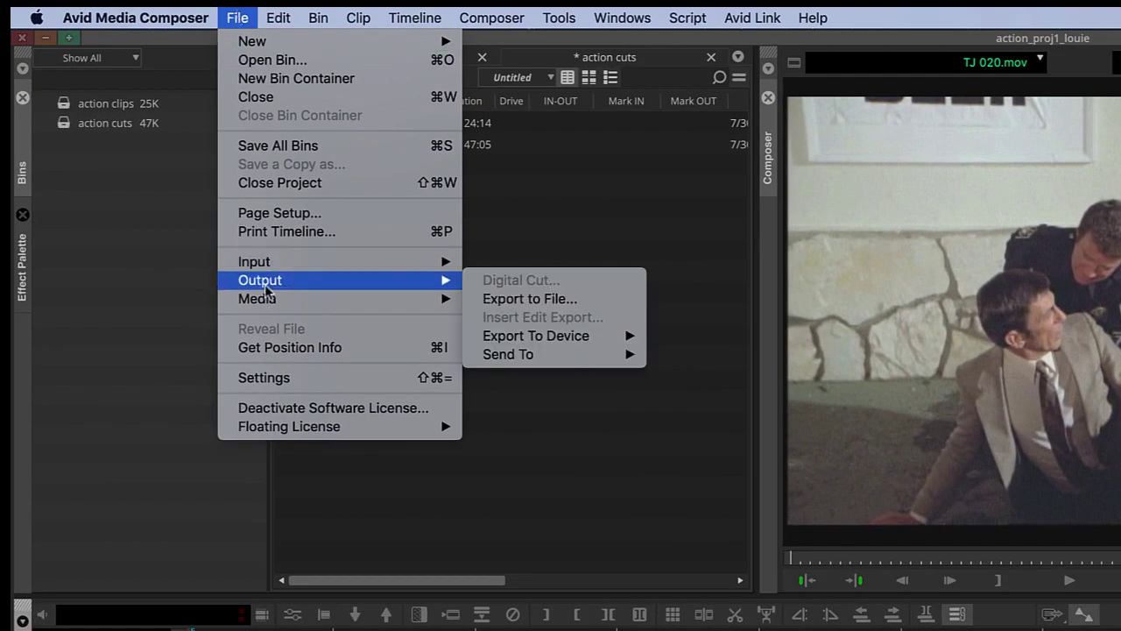
{"action": "left_click", "coordinate": [541, 300]}
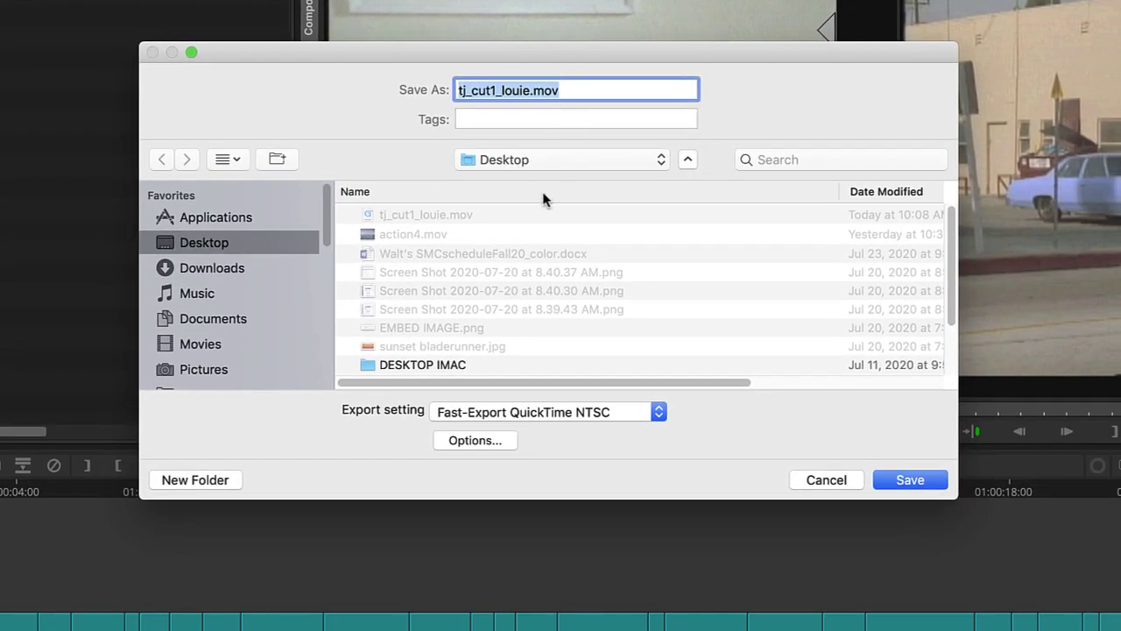
{"action": "left_click", "coordinate": [522, 411]}
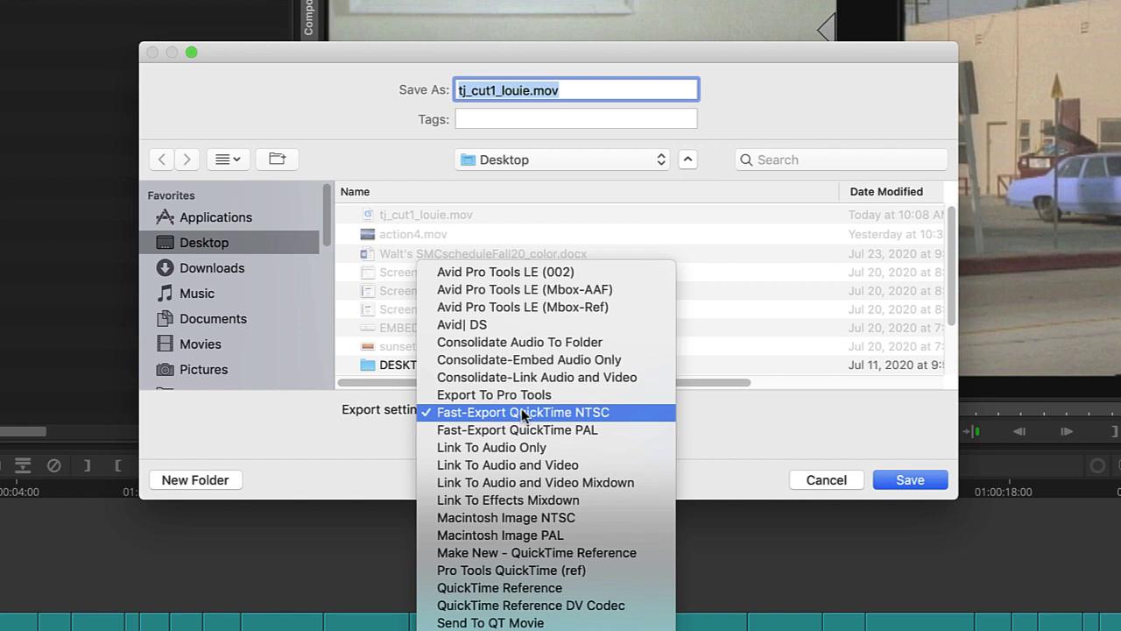
{"action": "left_click", "coordinate": [522, 411]}
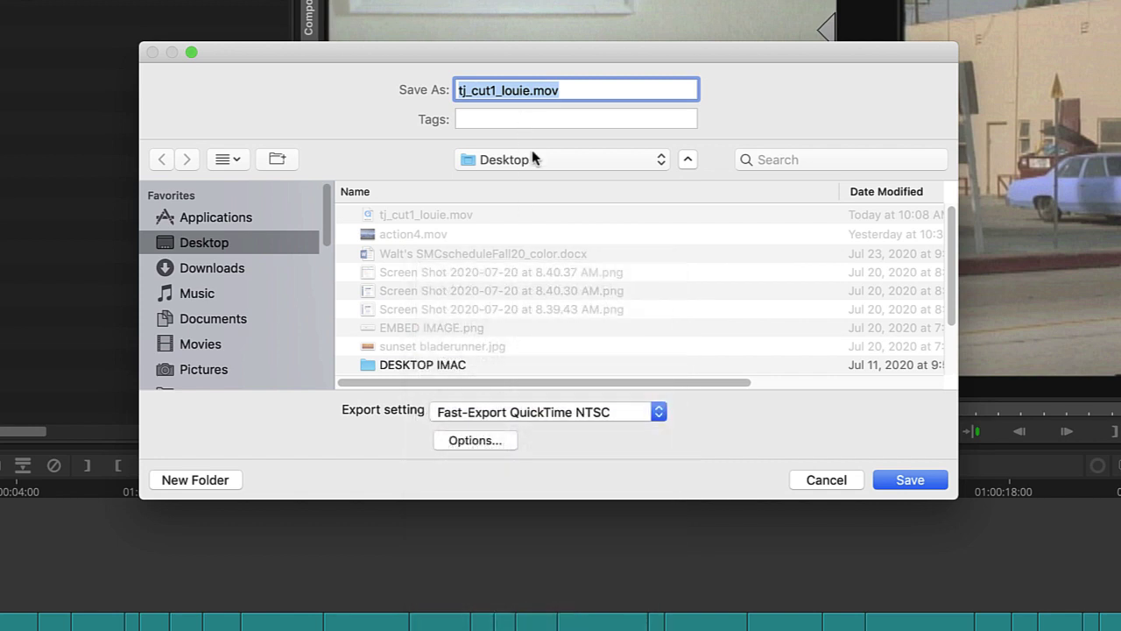
{"action": "left_click", "coordinate": [531, 157]}
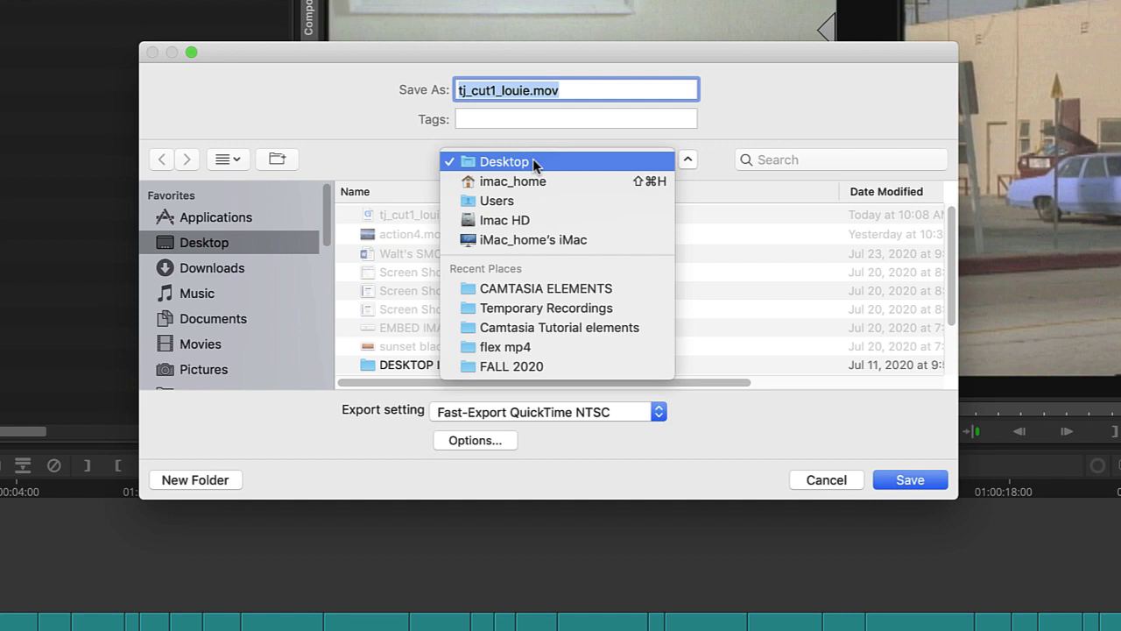
{"action": "left_click", "coordinate": [519, 415]}
{"action": "left_click", "coordinate": [520, 413]}
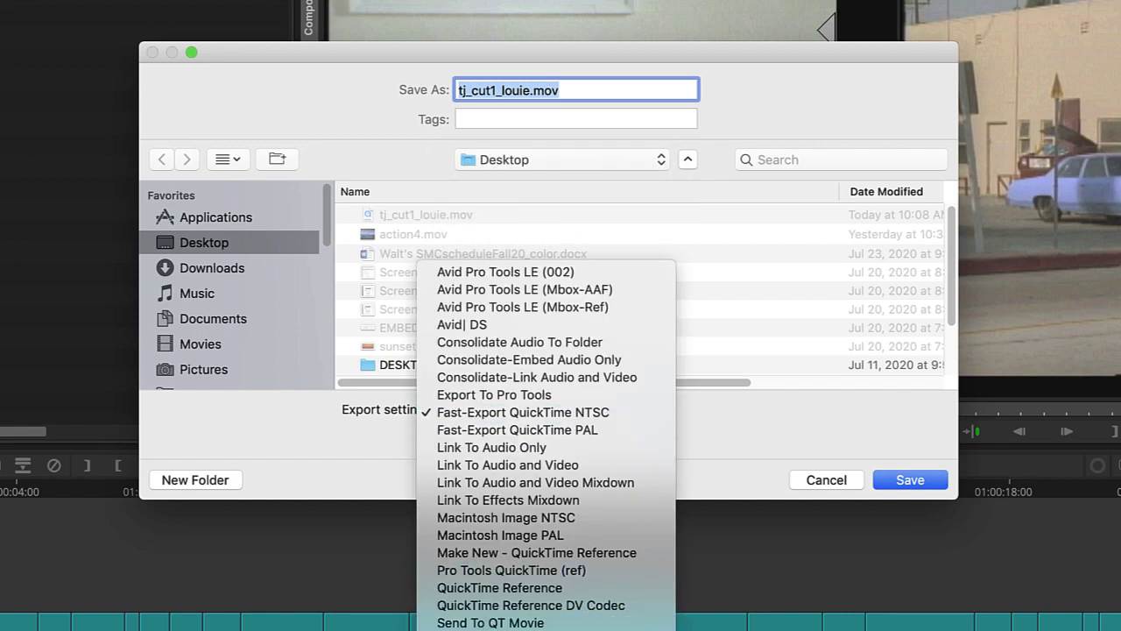
{"action": "left_click", "coordinate": [624, 539]}
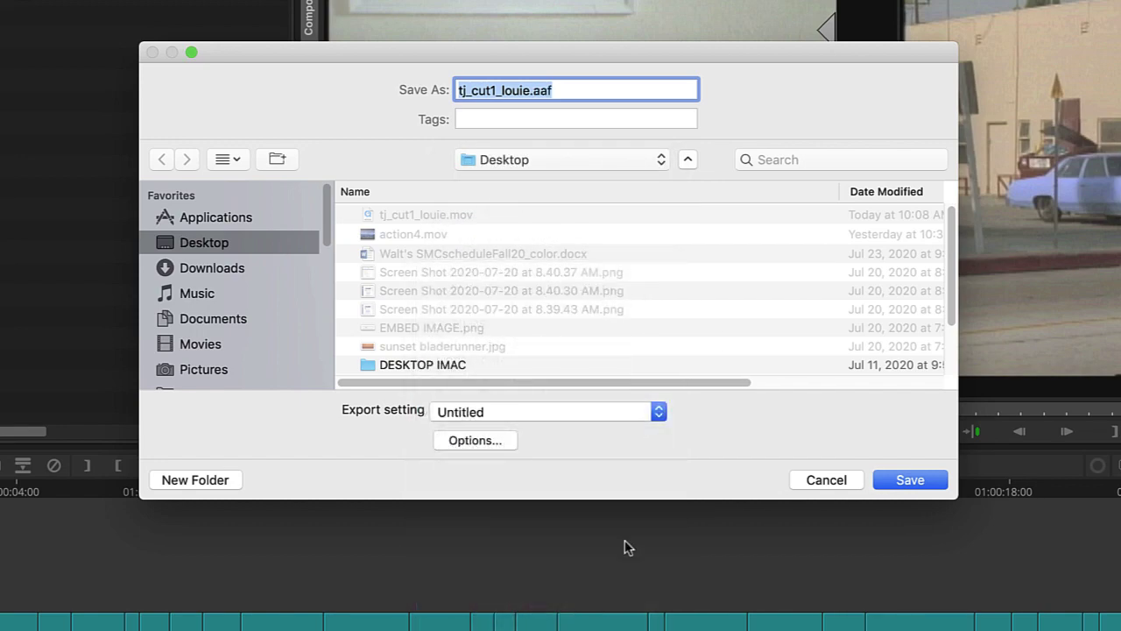
{"action": "left_click", "coordinate": [520, 412]}
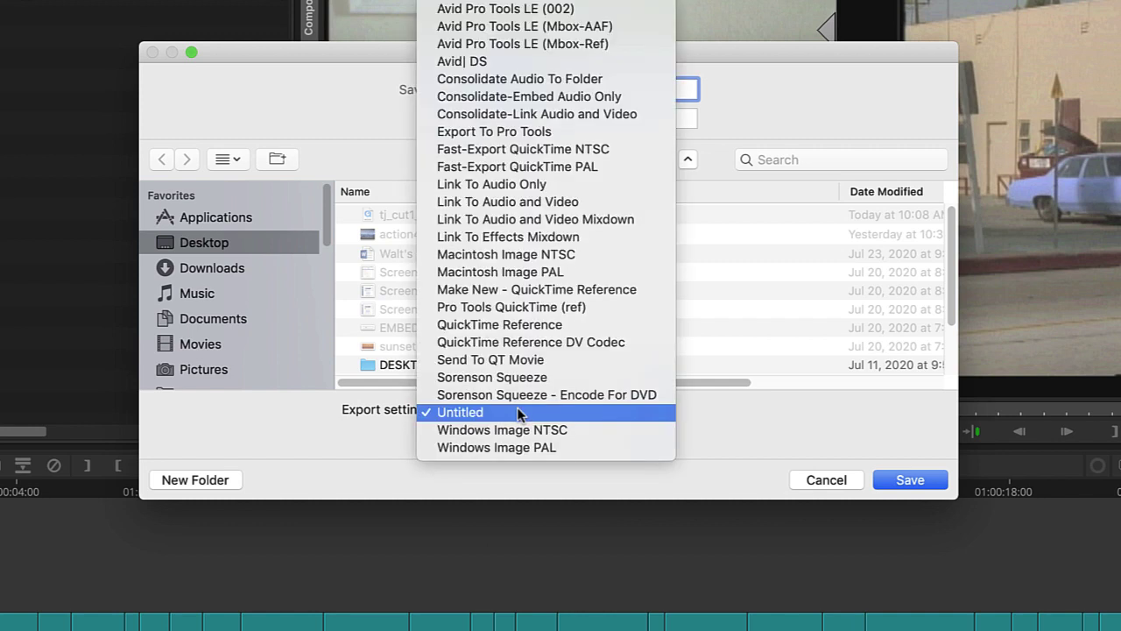
{"action": "left_click", "coordinate": [512, 149]}
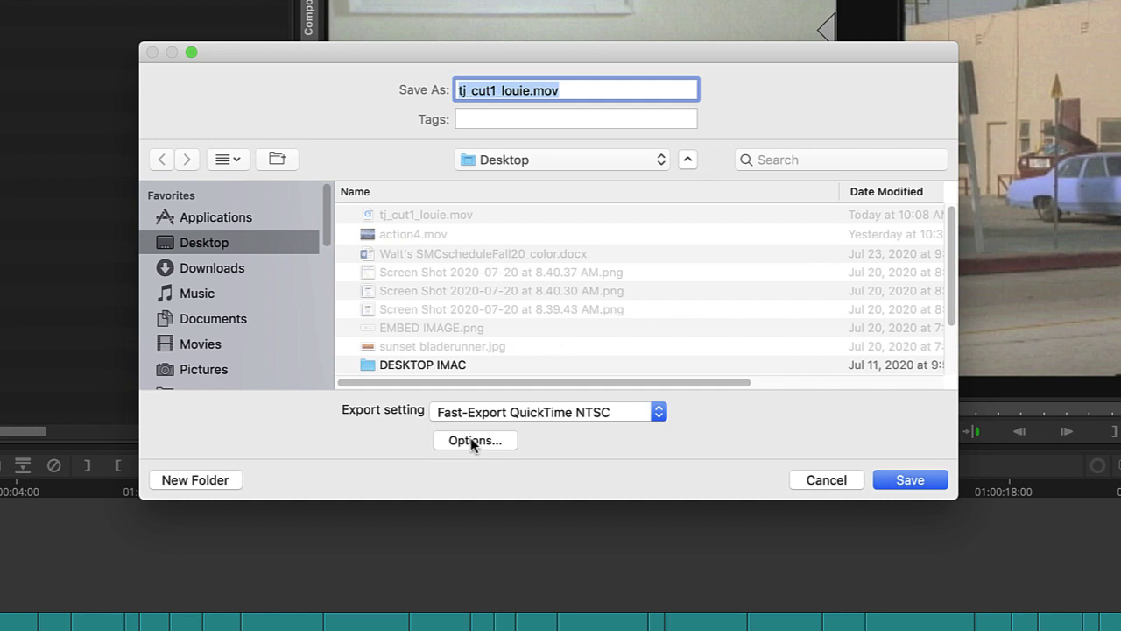
In export Options, uncheck Use Marks and Use Selected Tracks, keeping Same as Source with video and audio.
{"action": "left_click", "coordinate": [473, 441]}
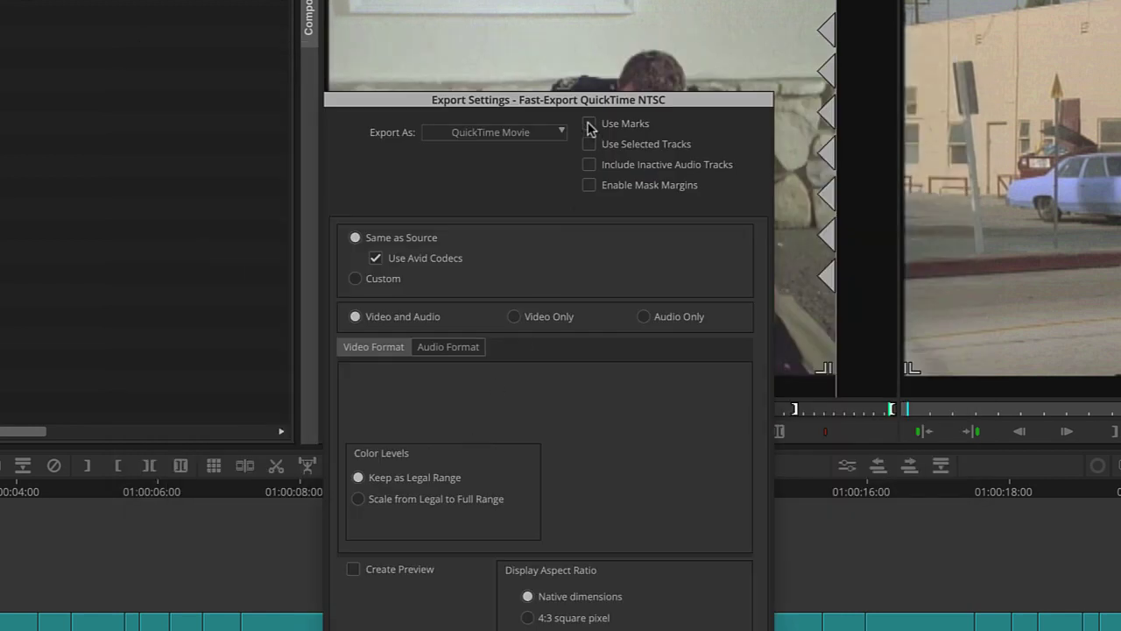
{"action": "left_click", "coordinate": [590, 165]}
{"action": "left_click", "coordinate": [589, 125]}
{"action": "left_click", "coordinate": [589, 167]}
{"action": "left_click", "coordinate": [589, 123]}
{"action": "left_click", "coordinate": [588, 123]}
{"action": "left_click", "coordinate": [590, 144]}
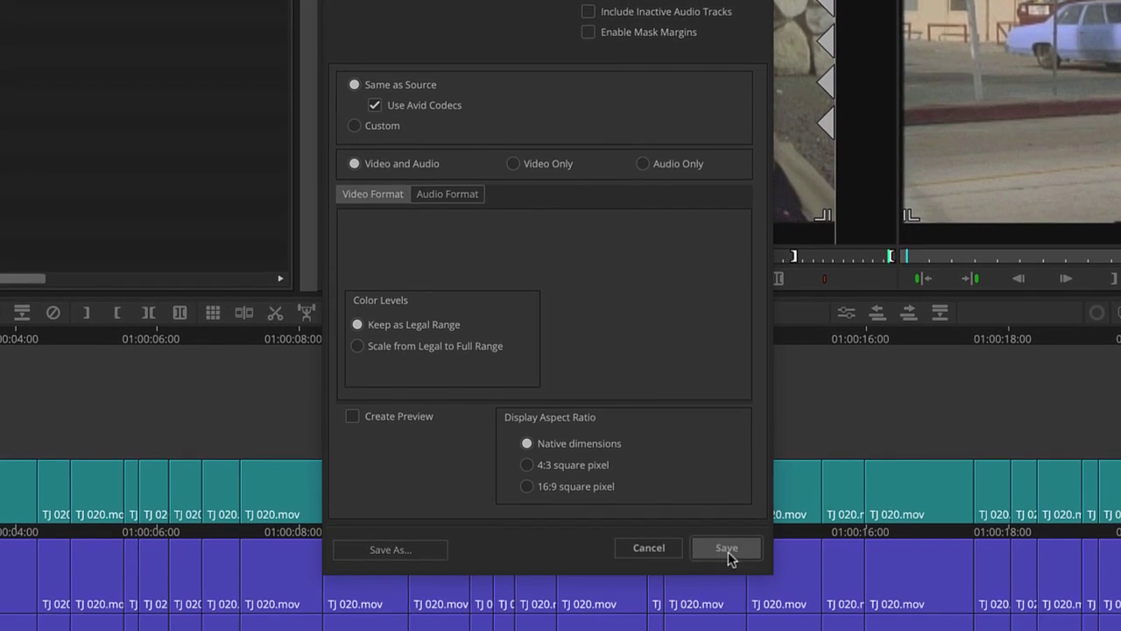
Save the export settings and export tj_cut1_louie.mov to the Desktop, replacing the existing file.
{"action": "left_click", "coordinate": [740, 618]}
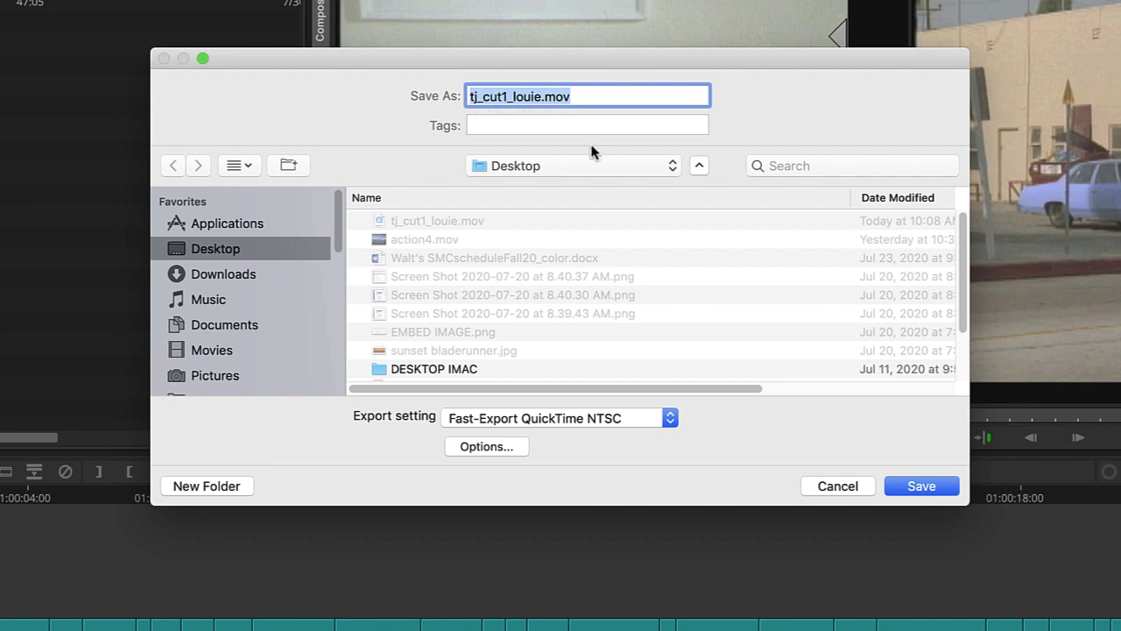
{"action": "left_click", "coordinate": [931, 488]}
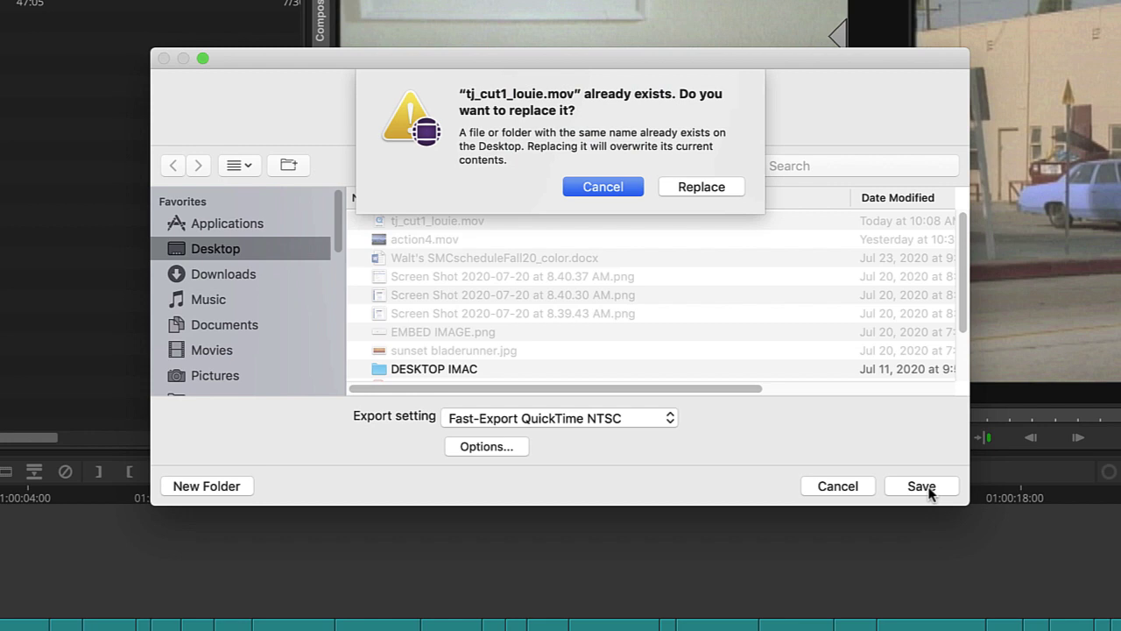
{"action": "left_click", "coordinate": [691, 187]}
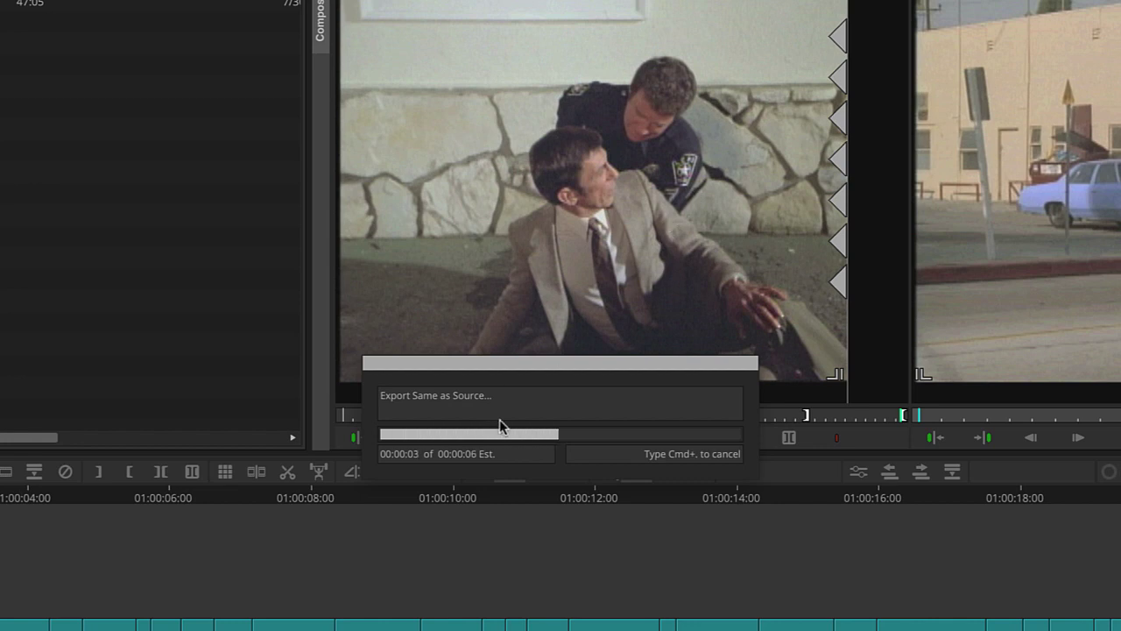
{"action": "key", "text": "super+period"}
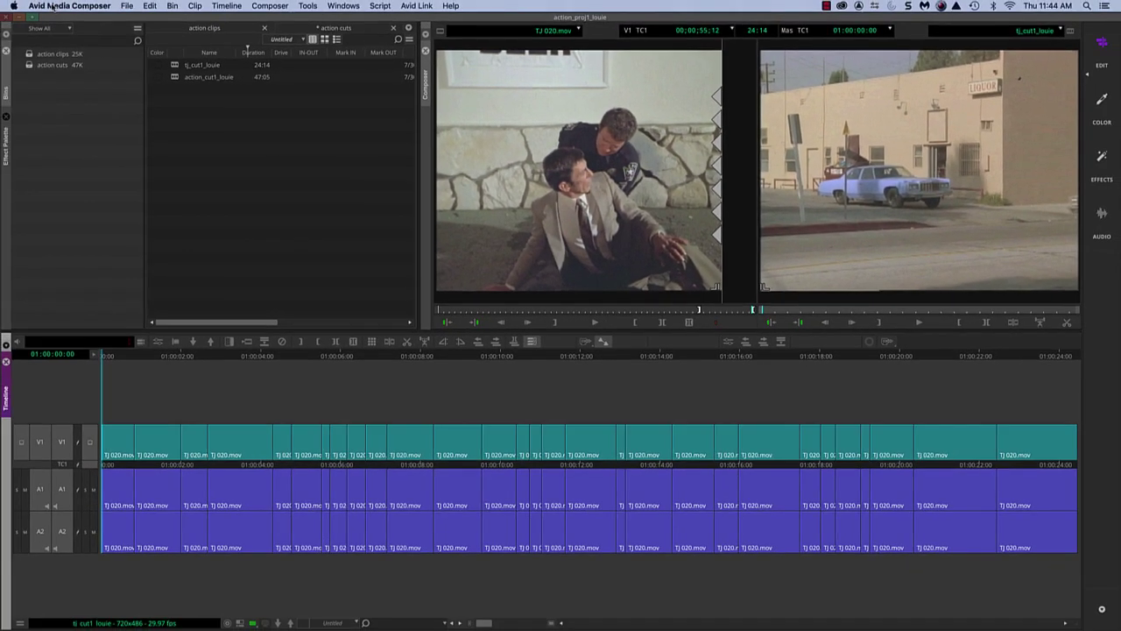
Hide Avid Media Composer from its application menu.
{"action": "left_click", "coordinate": [52, 6]}
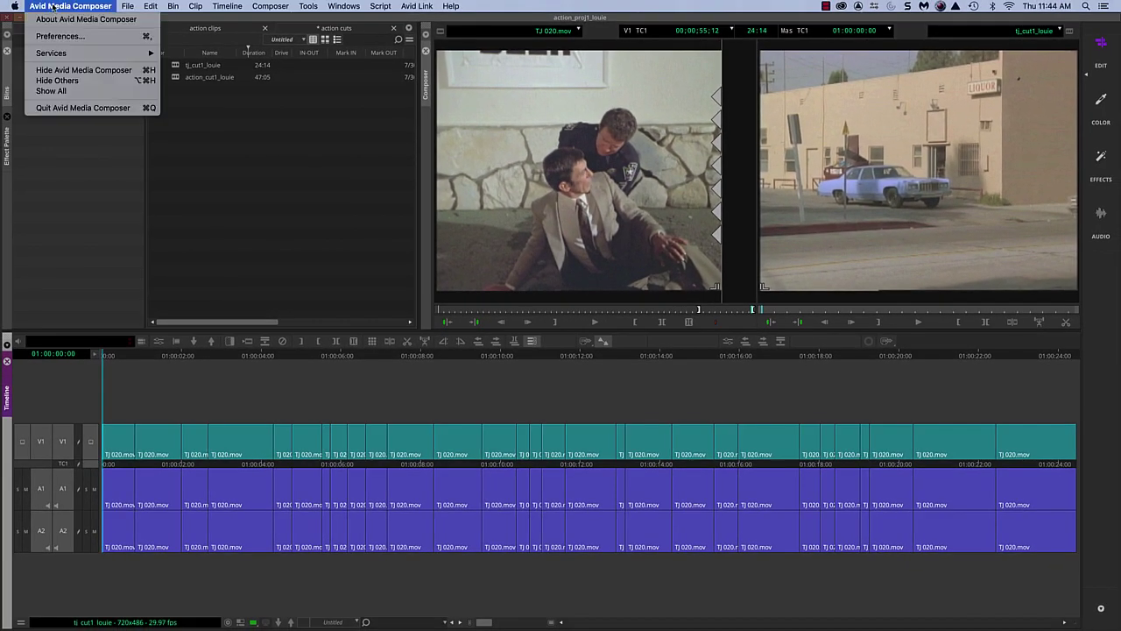
{"action": "left_click", "coordinate": [67, 70]}
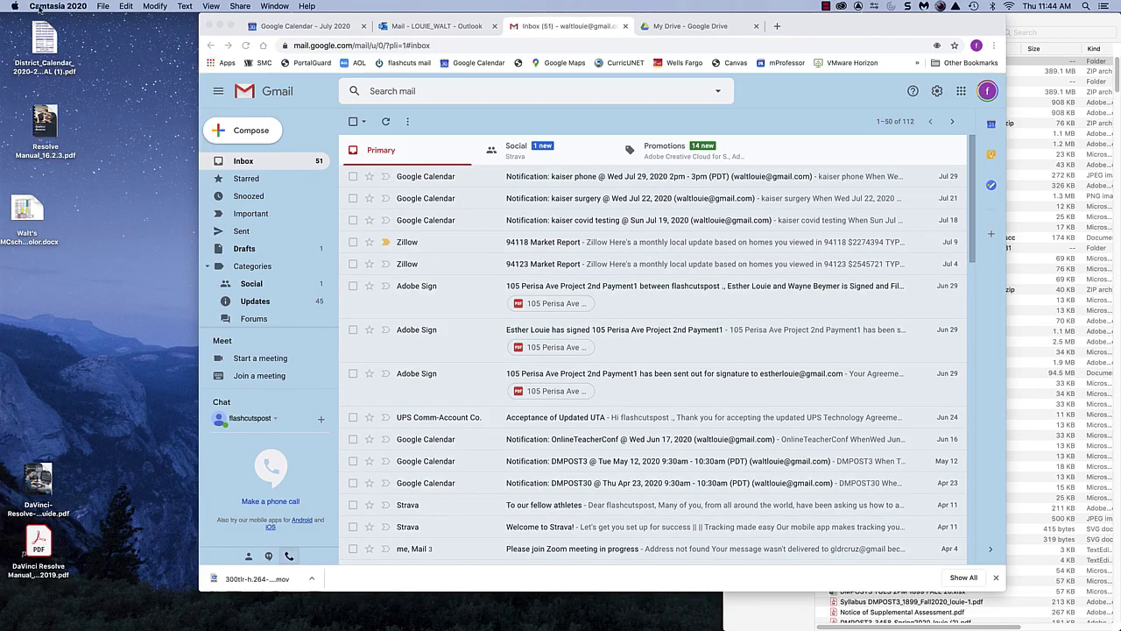
{"action": "left_click", "coordinate": [41, 7]}
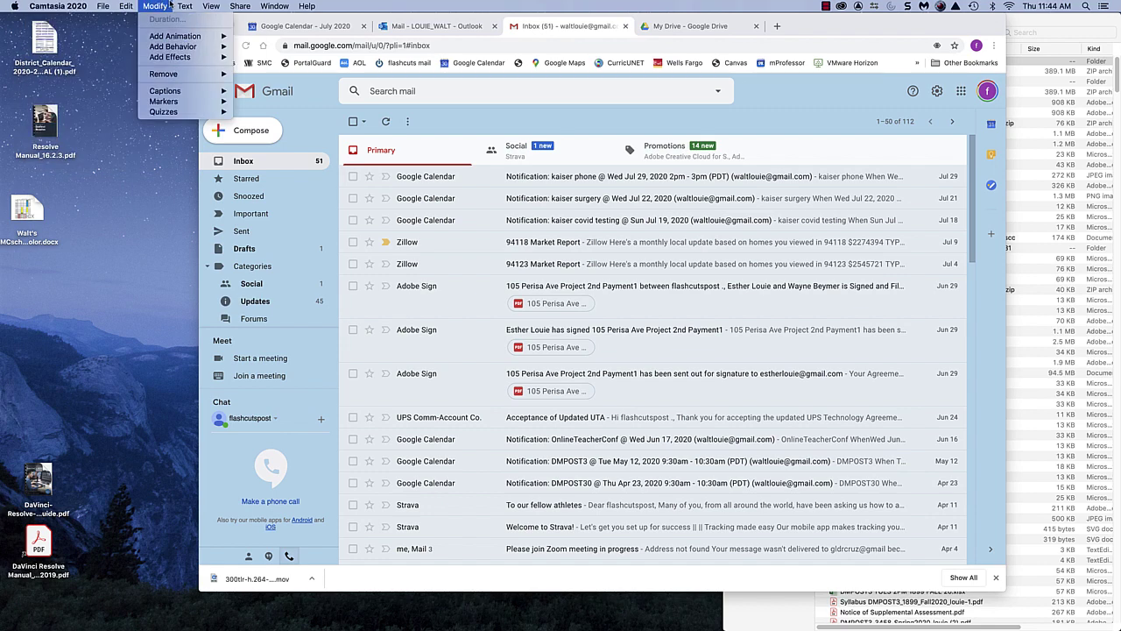
{"action": "left_click", "coordinate": [281, 7]}
Hide Google Chrome, close the Downloads window, and move tj_cut1_louie.mov to mid-desktop.
{"action": "left_click_drag", "start_coordinate": [793, 21], "coordinate": [779, 21]}
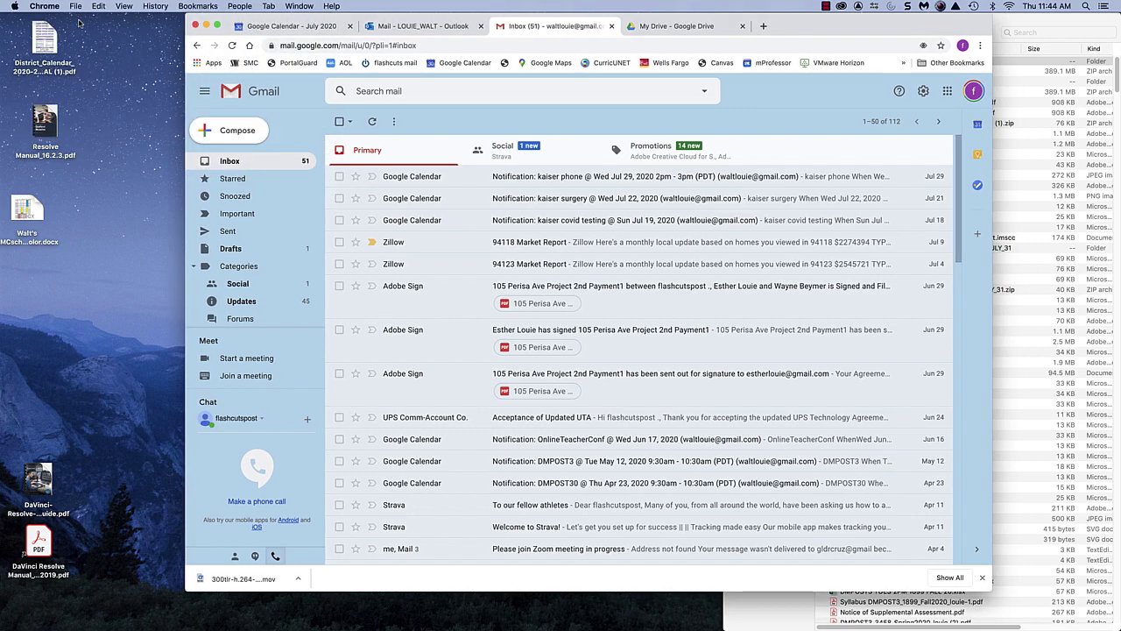
{"action": "left_click", "coordinate": [48, 7]}
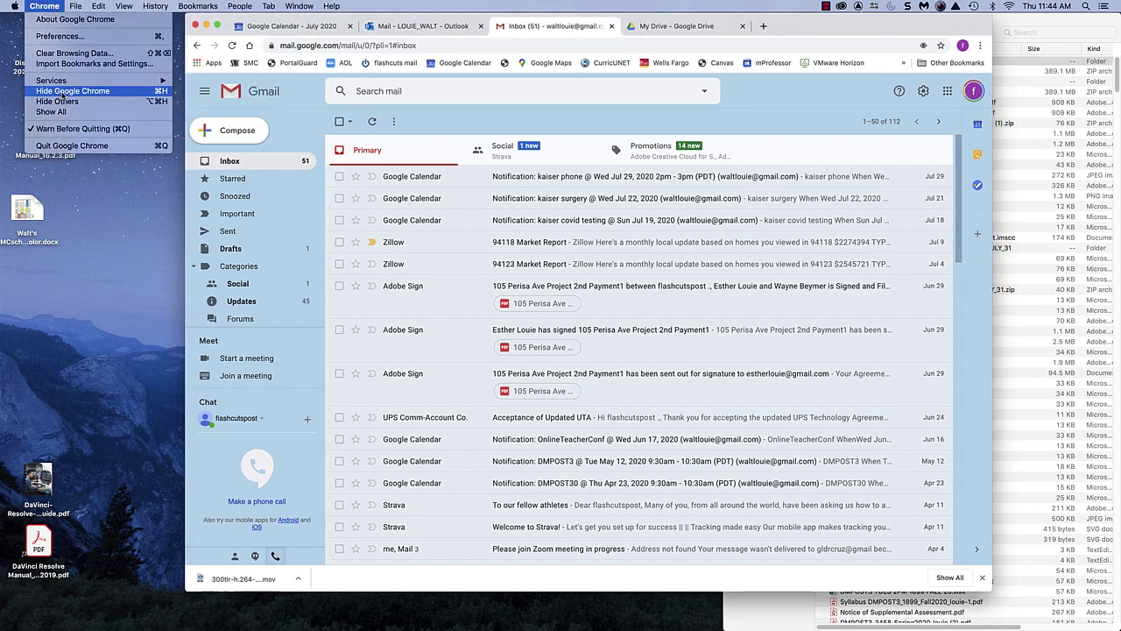
{"action": "left_click", "coordinate": [66, 91]}
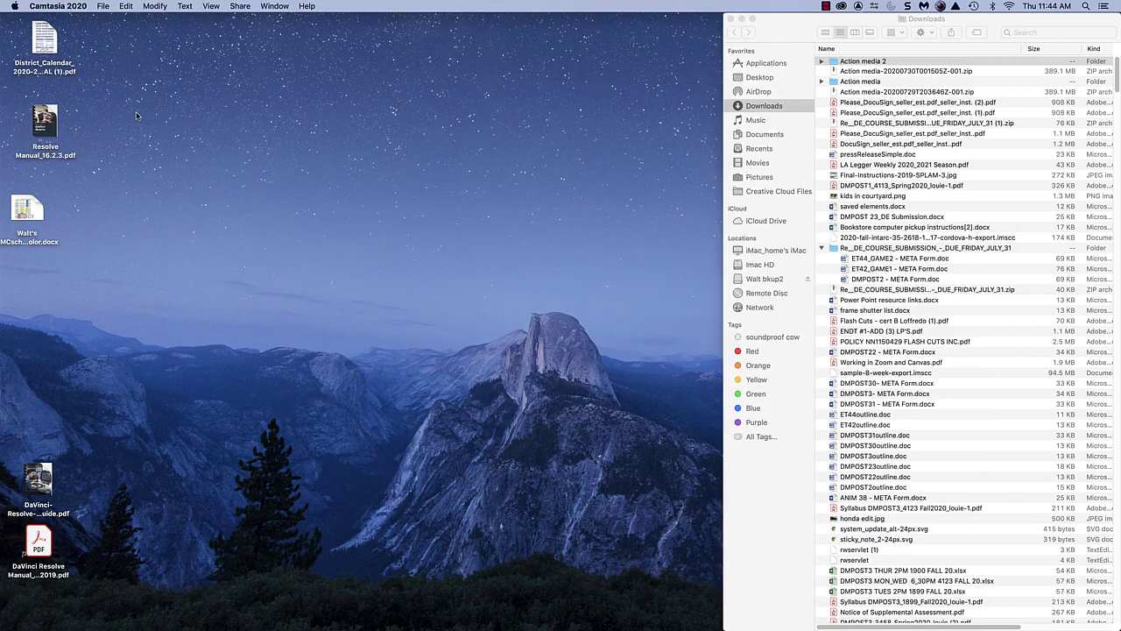
{"action": "left_click", "coordinate": [727, 19]}
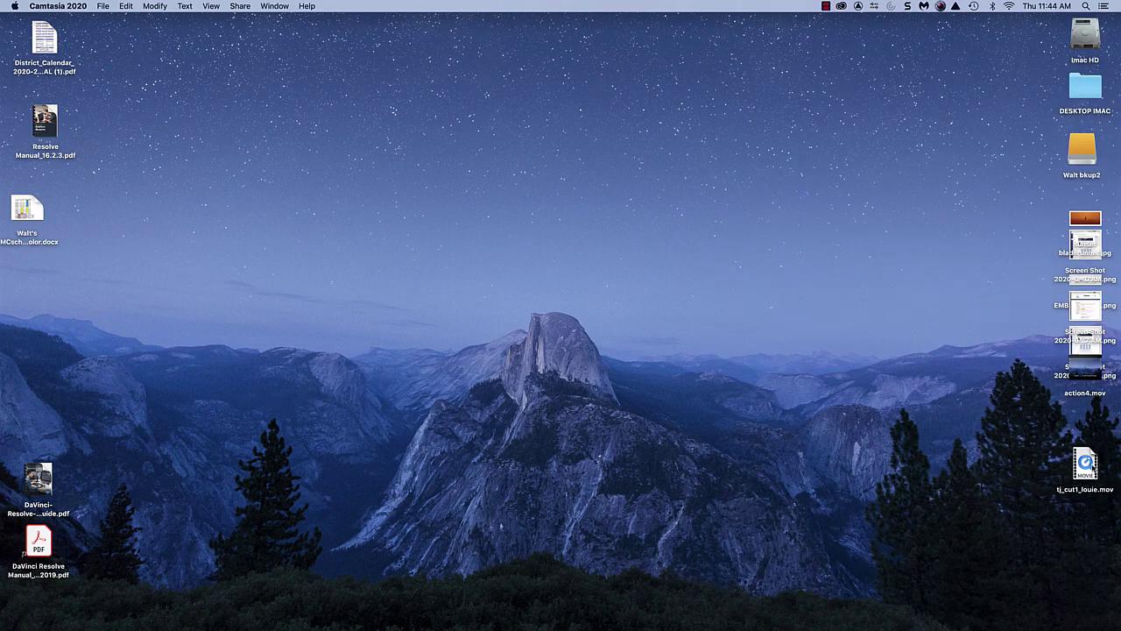
{"action": "left_click_drag", "start_coordinate": [1088, 471], "coordinate": [770, 174]}
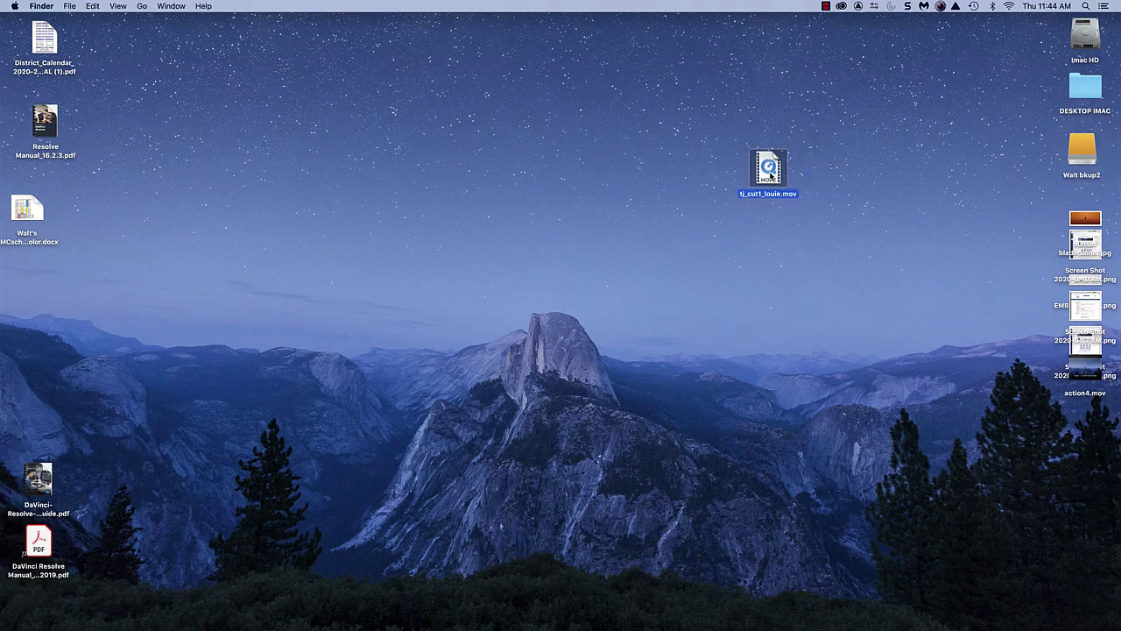
{"action": "double_click", "coordinate": [769, 169]}
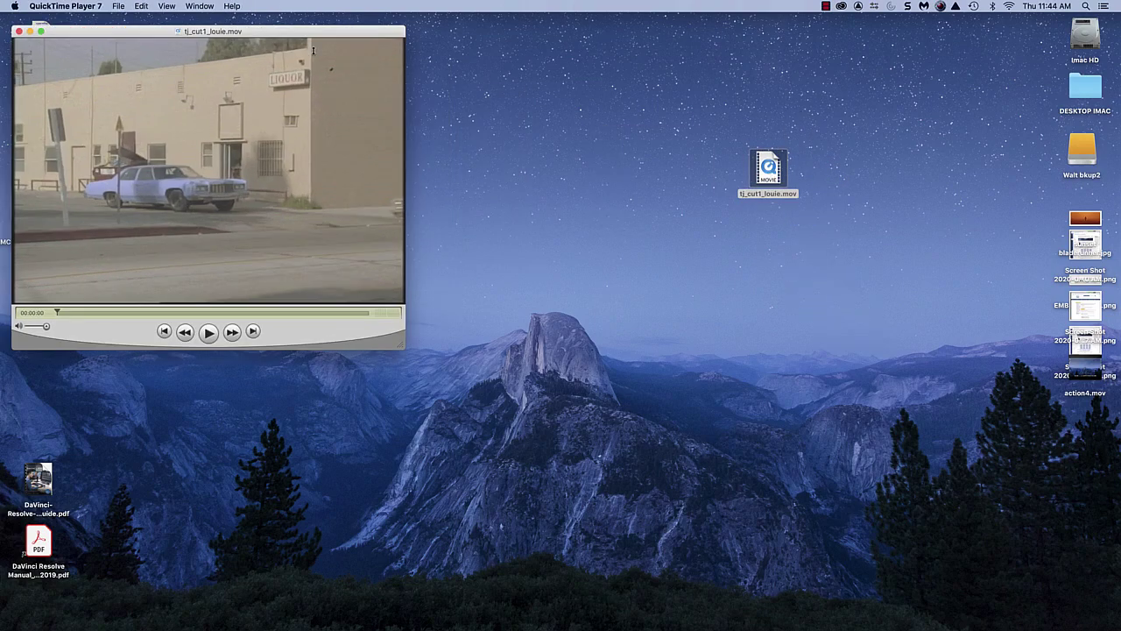
{"action": "left_click_drag", "start_coordinate": [267, 28], "coordinate": [615, 76]}
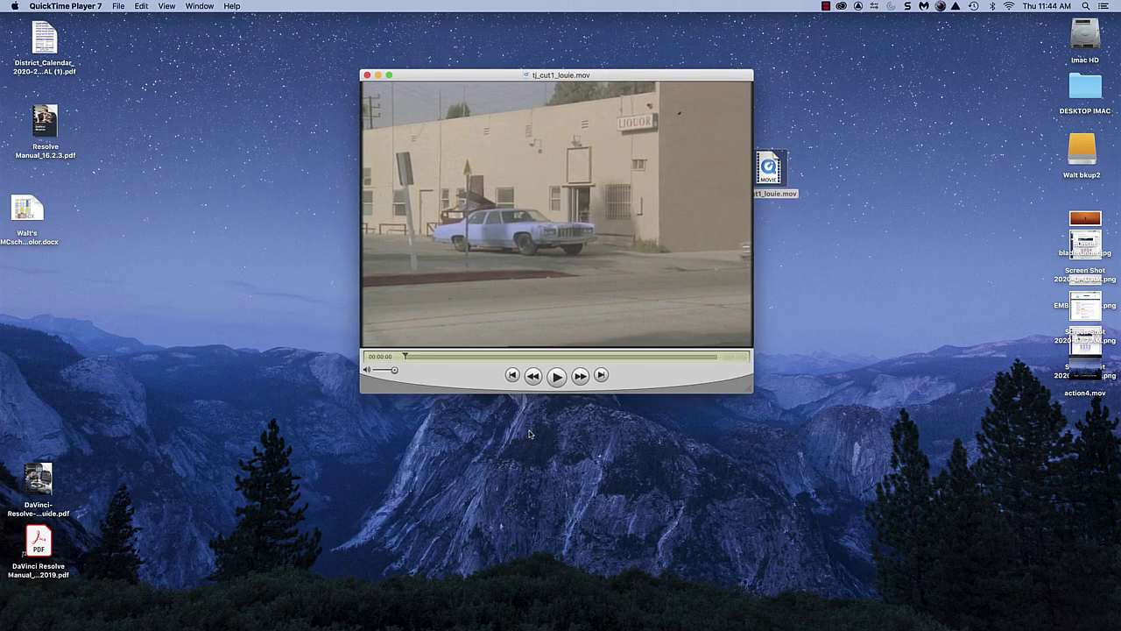
{"action": "left_click", "coordinate": [558, 382]}
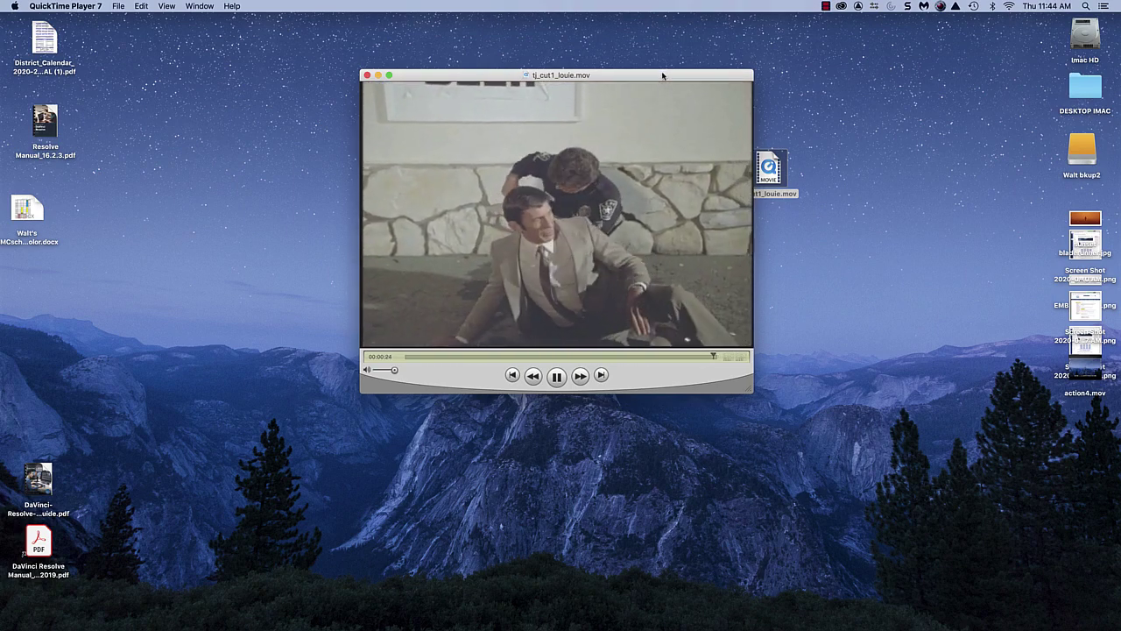
{"action": "key", "text": "space"}
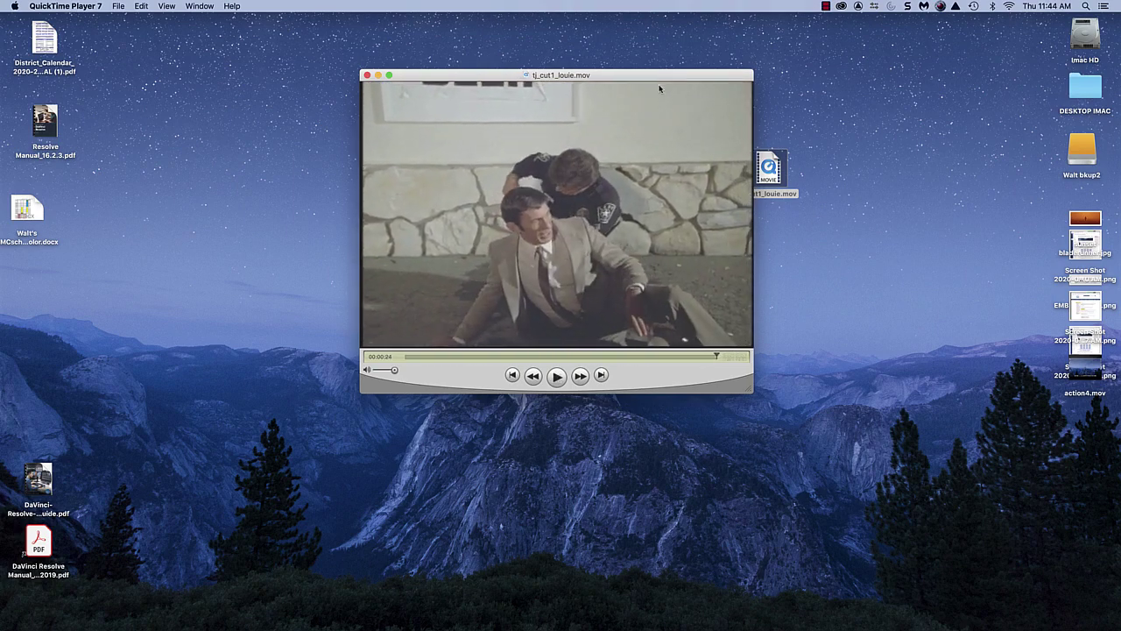
{"action": "left_click", "coordinate": [367, 76]}
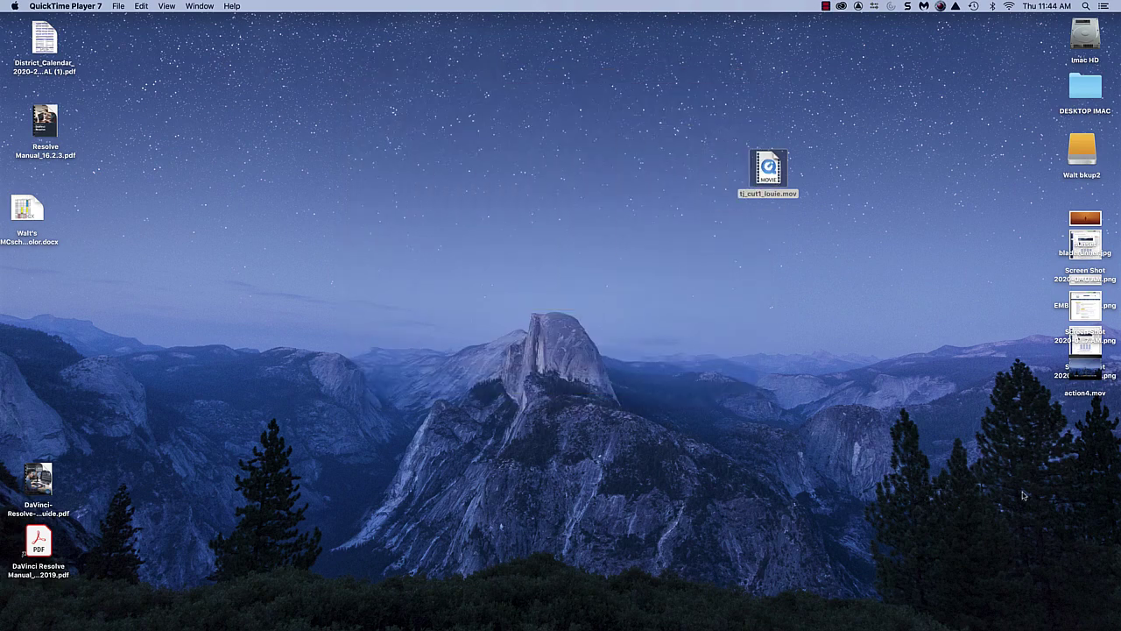
Open tj_cut1_louie.mov with QuickTime Player (default) and centre its converting window.
{"action": "mouse_move", "coordinate": [655, 617]}
{"action": "right_click", "coordinate": [768, 167]}
{"action": "mouse_move", "coordinate": [789, 179]}
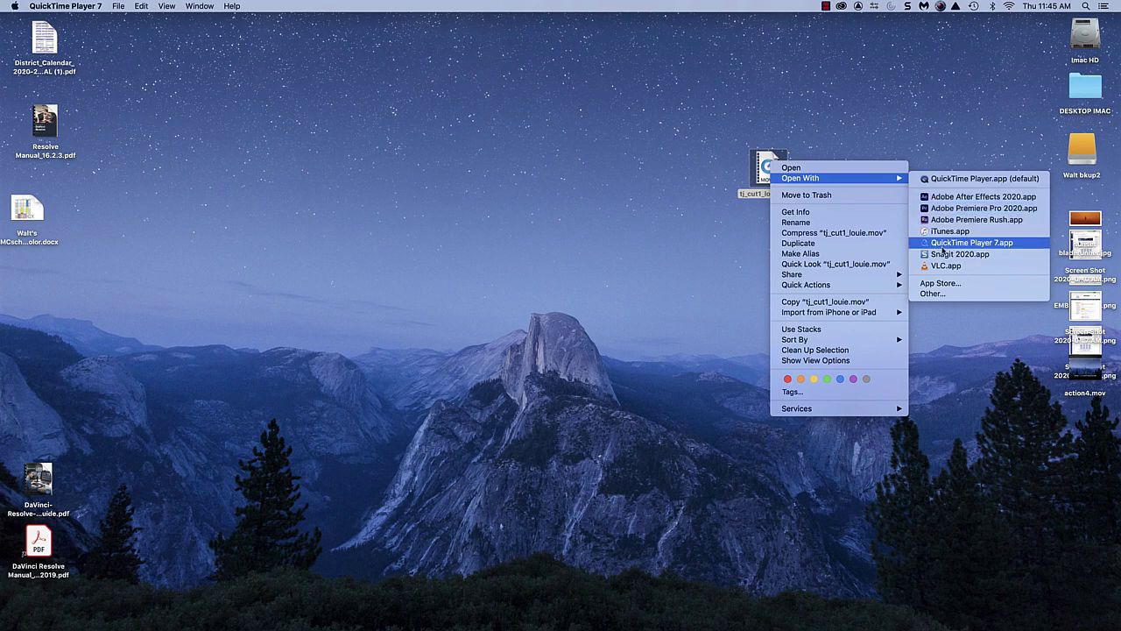
{"action": "left_click", "coordinate": [962, 179]}
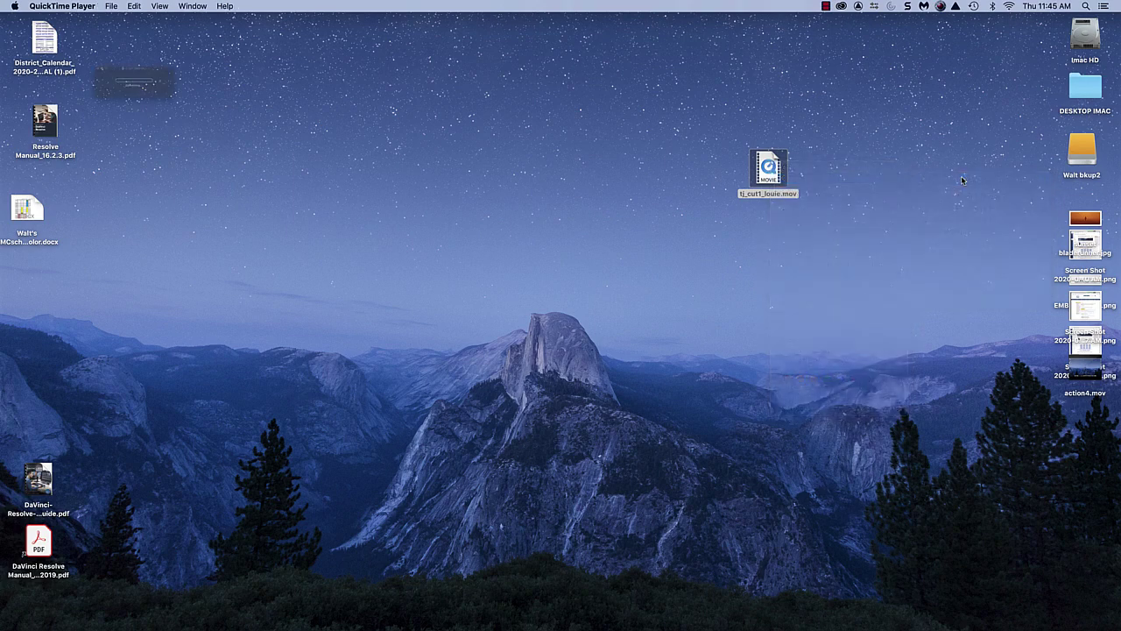
{"action": "left_click_drag", "start_coordinate": [209, 49], "coordinate": [599, 118]}
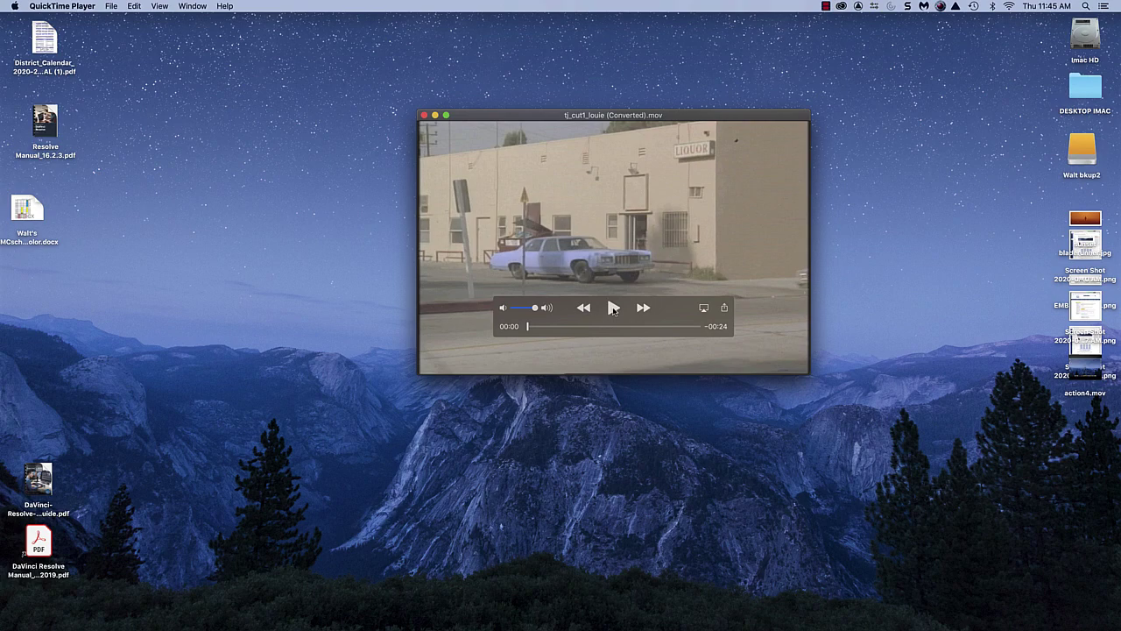
Play tj_cut1_louie (Converted).mov through to its 00:24 end.
{"action": "left_click", "coordinate": [613, 308]}
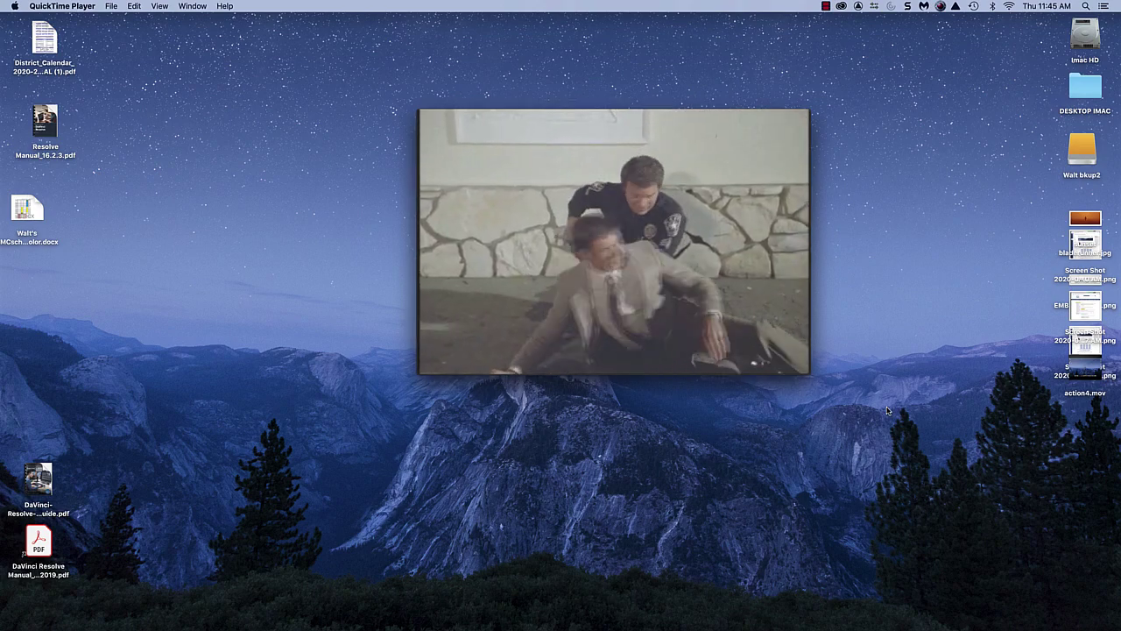
{"action": "mouse_move", "coordinate": [533, 127]}
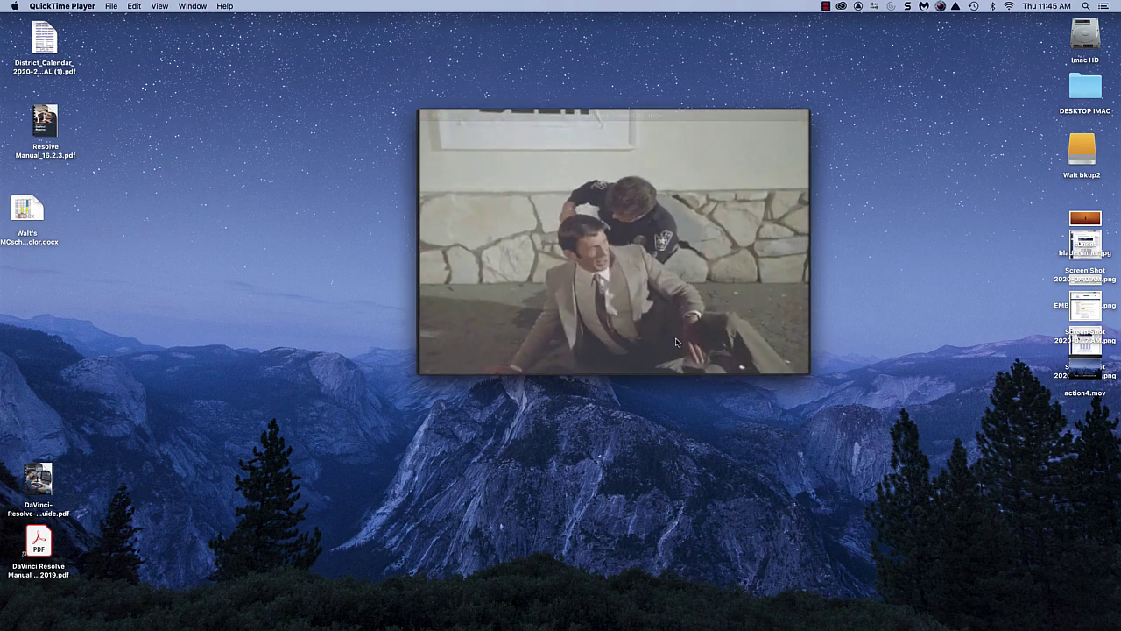
Save the converted movie to the Desktop as tj_cut1_louie (Converted).mov, then close its QuickTime window.
{"action": "left_click", "coordinate": [111, 7]}
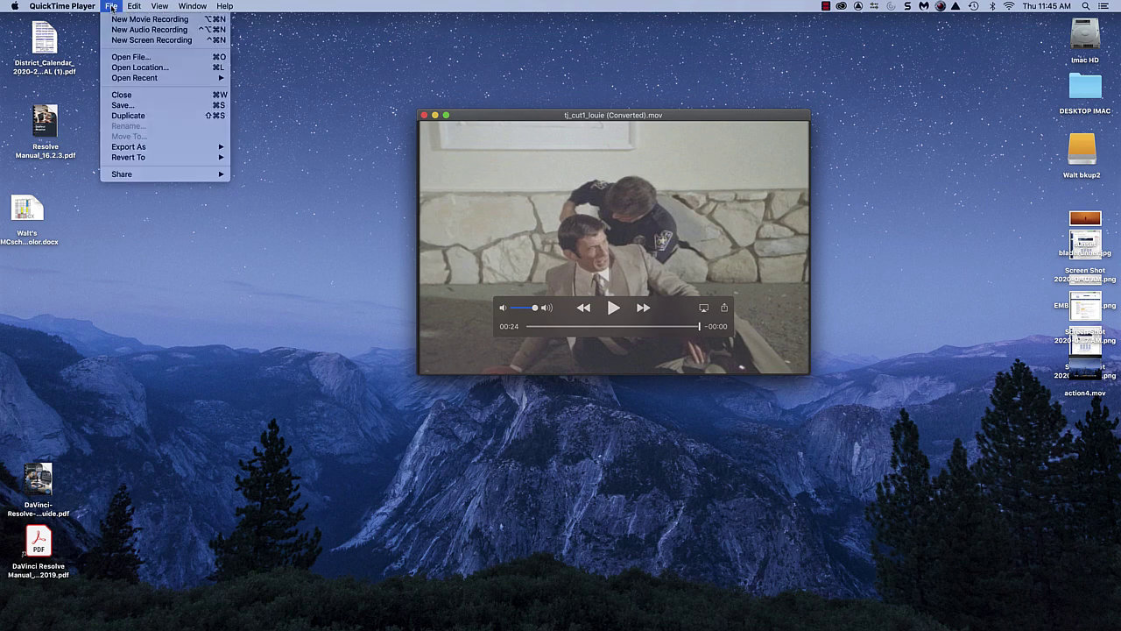
{"action": "left_click", "coordinate": [123, 107]}
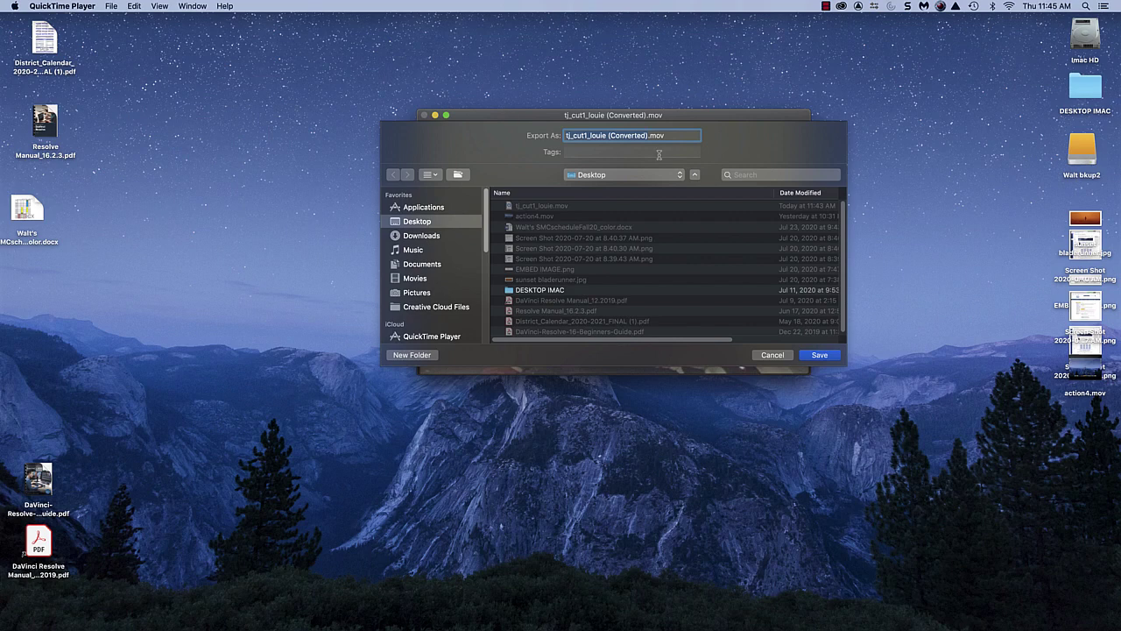
{"action": "left_click", "coordinate": [826, 357]}
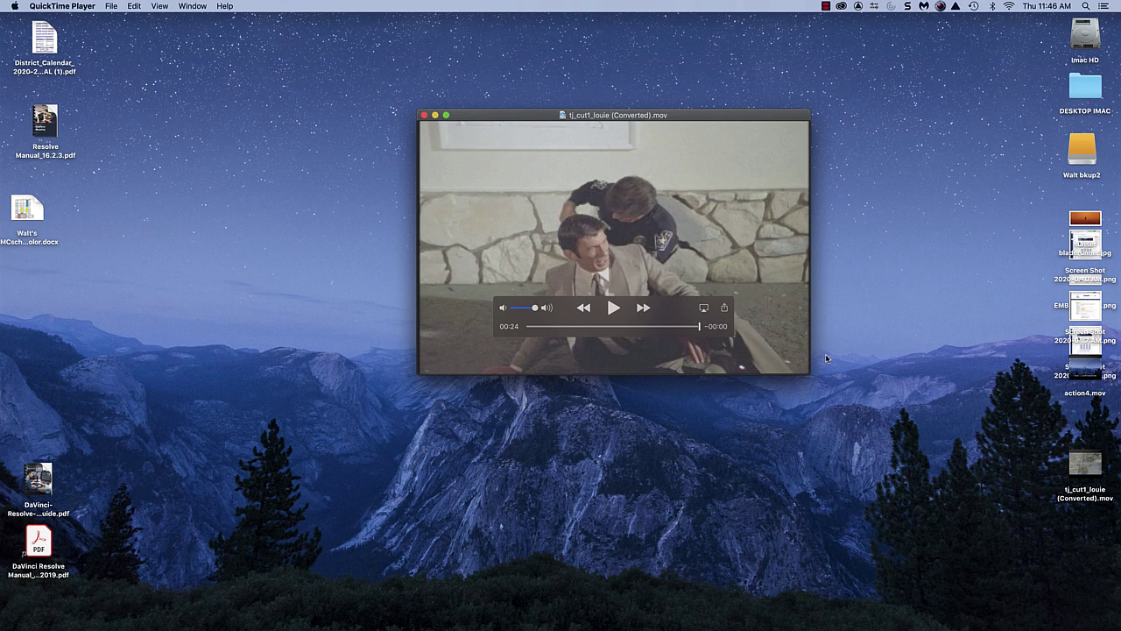
{"action": "left_click", "coordinate": [424, 116]}
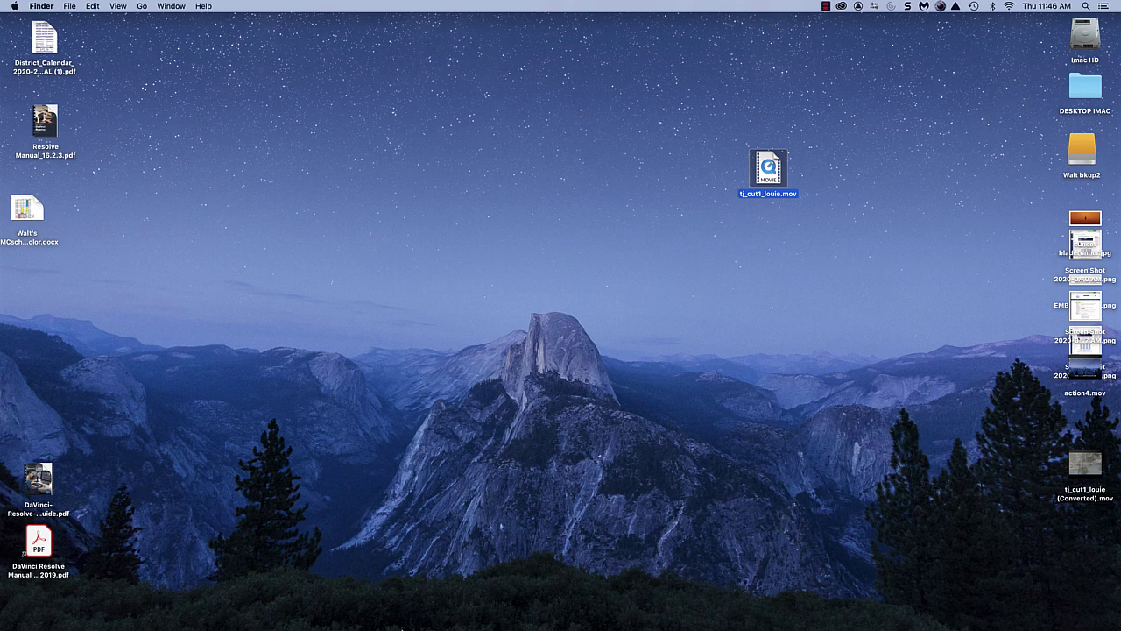
Bring Gmail in Chrome to the front and open Google Drive from the Google apps grid.
{"action": "left_click", "coordinate": [145, 612]}
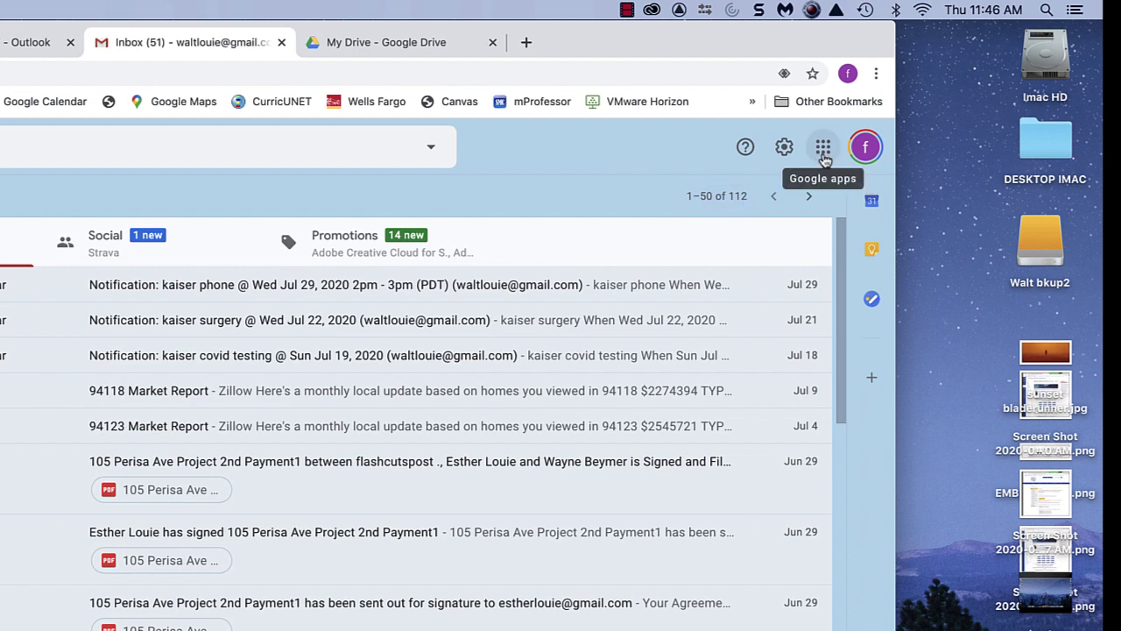
{"action": "left_click", "coordinate": [824, 155]}
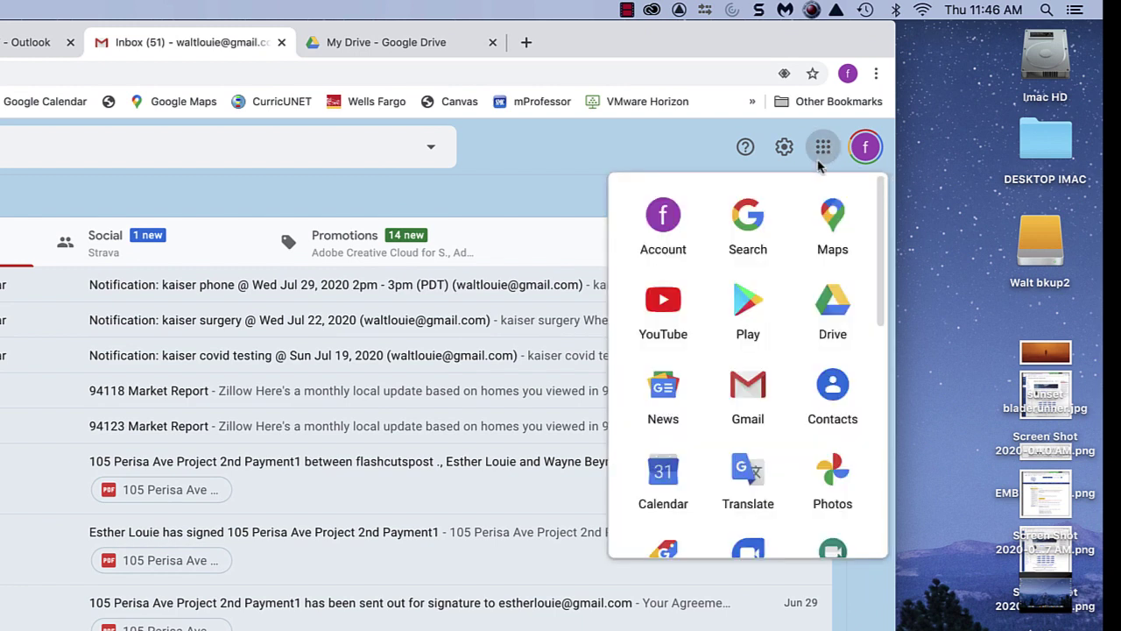
{"action": "left_click", "coordinate": [832, 312]}
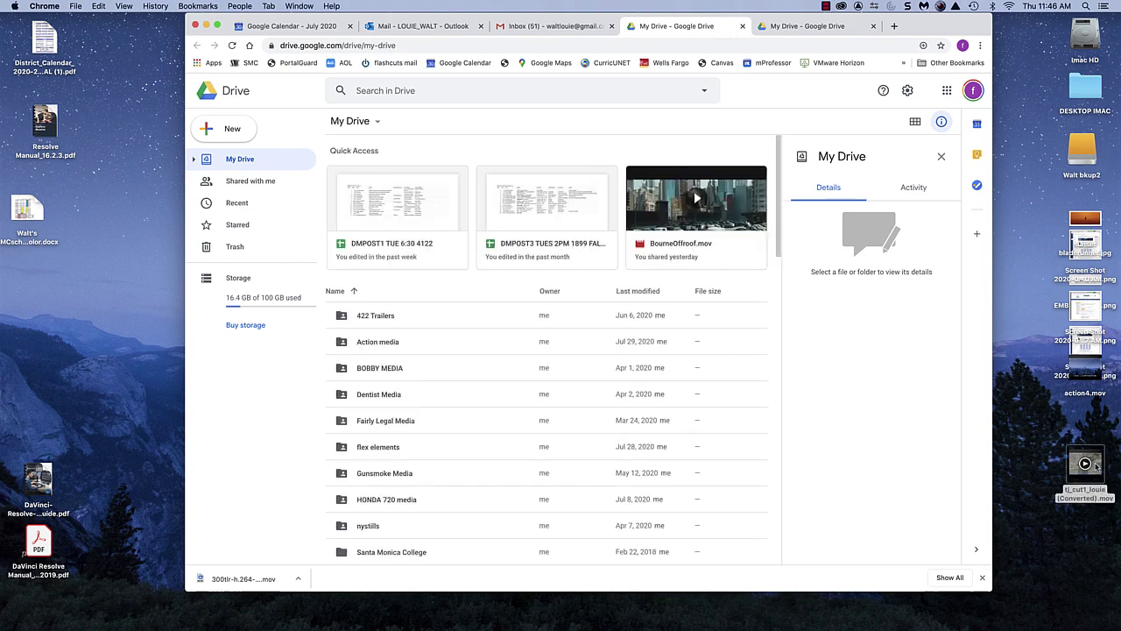
Upload tj_cut1_louie (Converted).mov from the Desktop to My Drive using New > File upload.
{"action": "left_click", "coordinate": [1094, 465]}
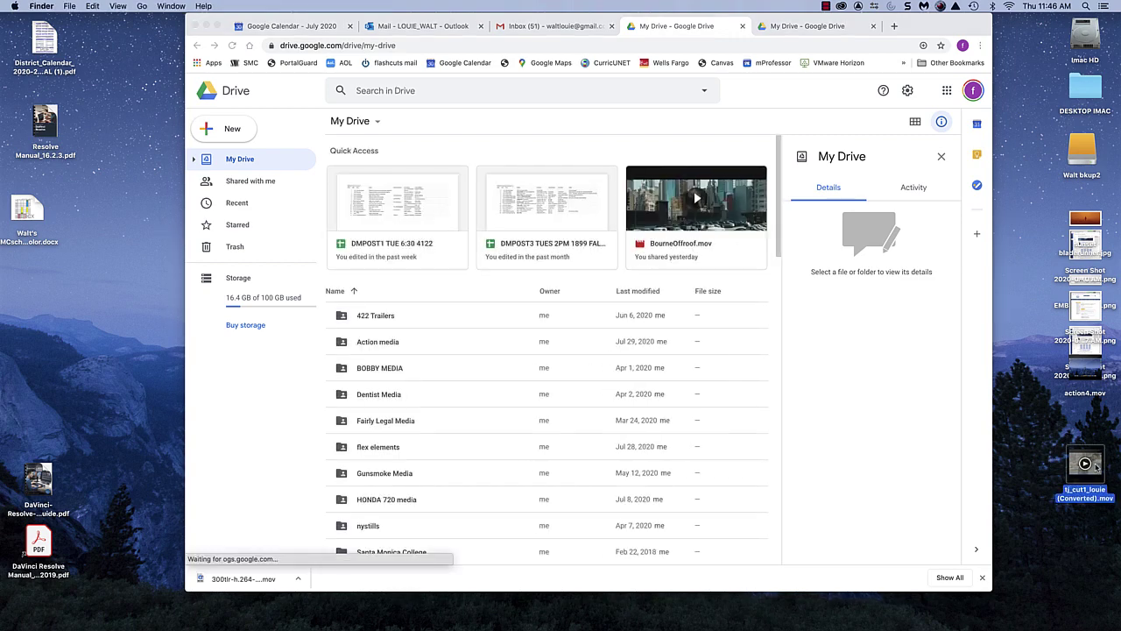
{"action": "left_click", "coordinate": [238, 132]}
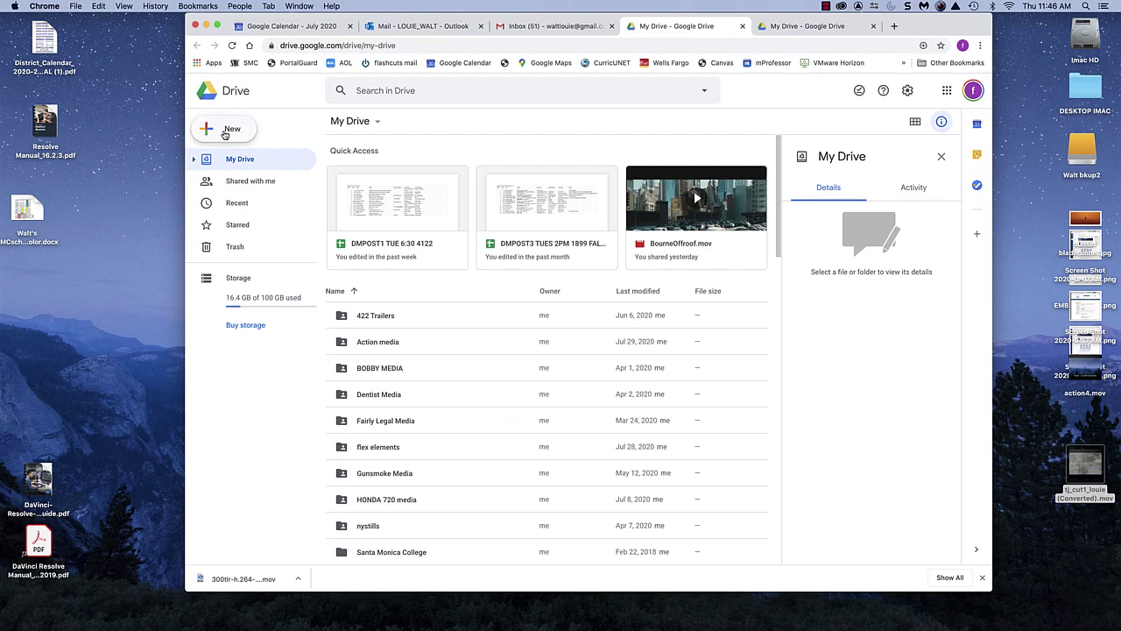
{"action": "left_click", "coordinate": [225, 132]}
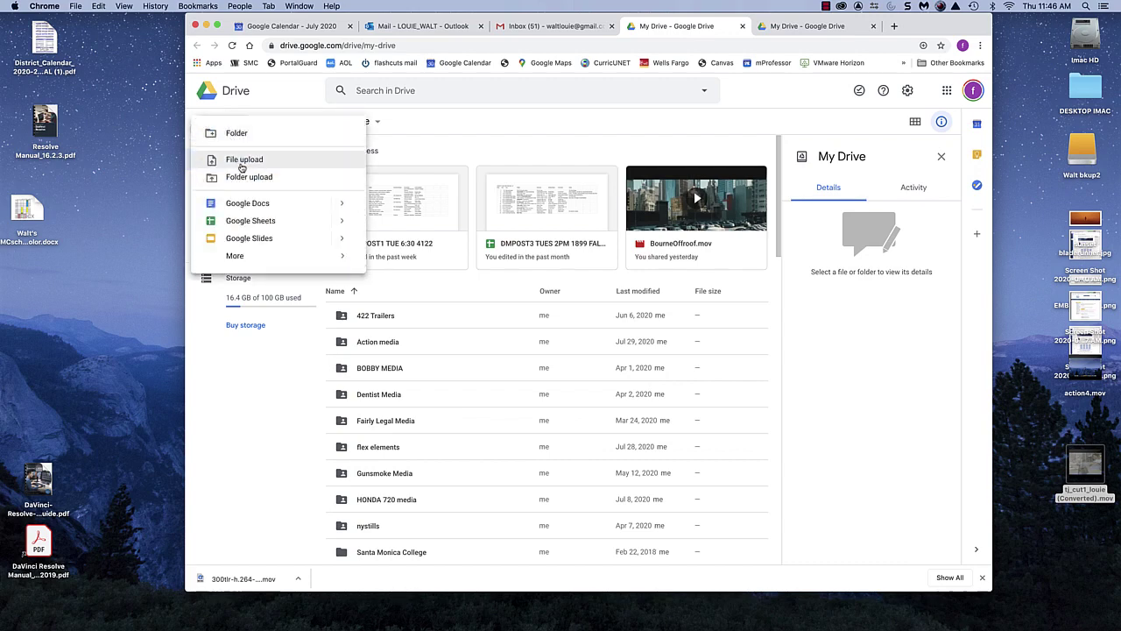
{"action": "left_click", "coordinate": [243, 161]}
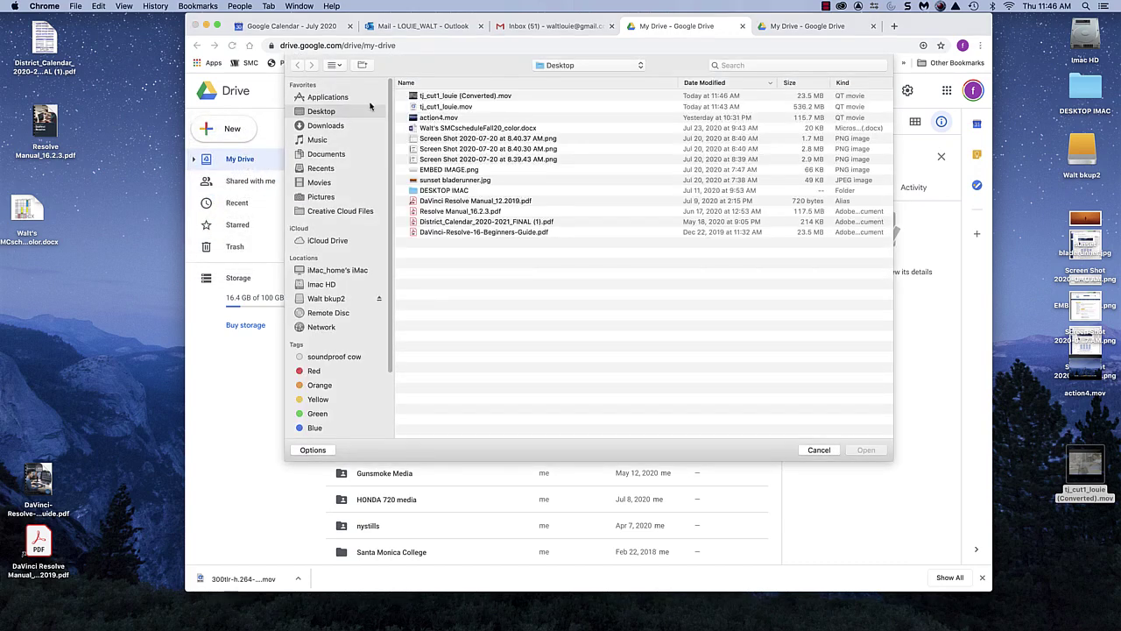
{"action": "left_click", "coordinate": [470, 96]}
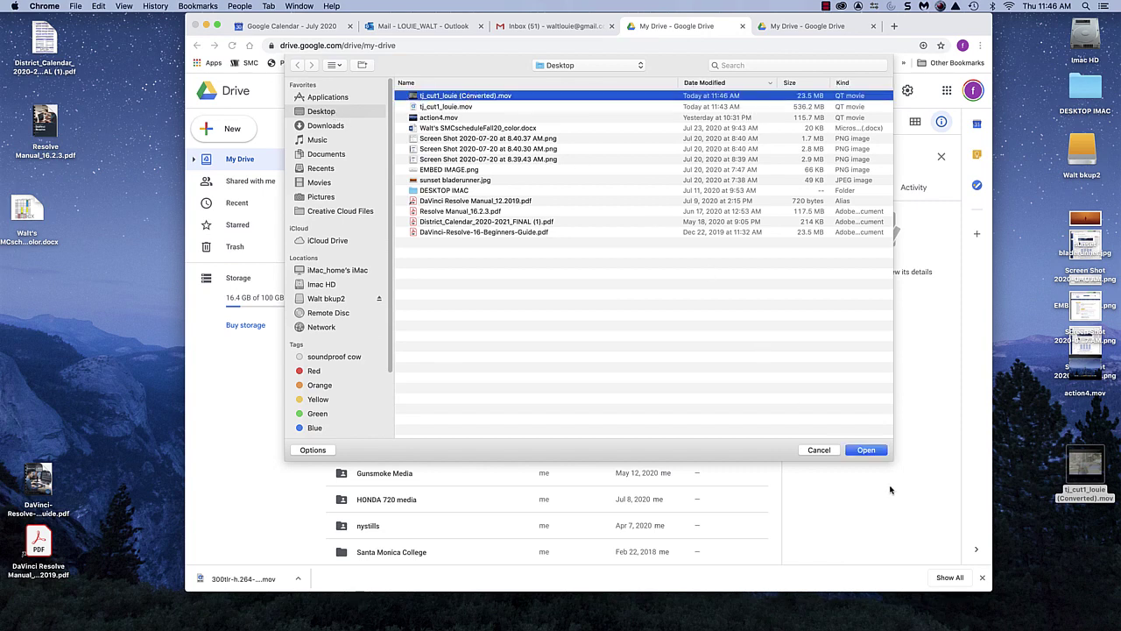
{"action": "left_click", "coordinate": [867, 451]}
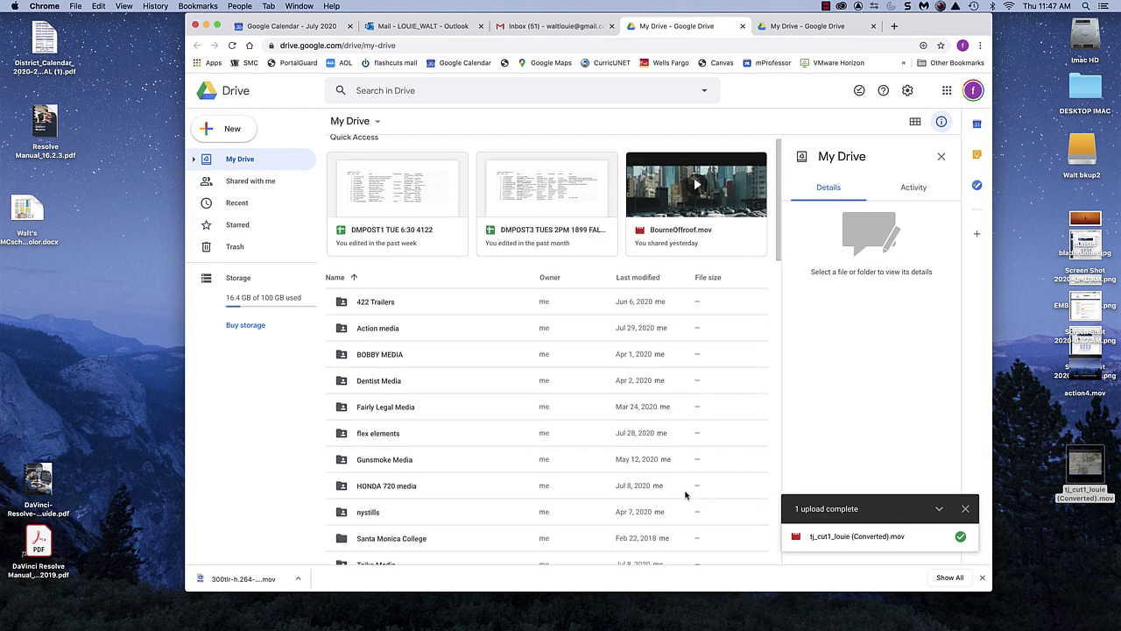
Sort My Drive newest-first by last modified and select the uploaded tj_cut1_louie (Converted).mov.
{"action": "scroll", "coordinate": [686, 495], "scroll_direction": "down", "scroll_amount": 5}
{"action": "scroll", "coordinate": [678, 482], "scroll_direction": "up", "scroll_amount": 5}
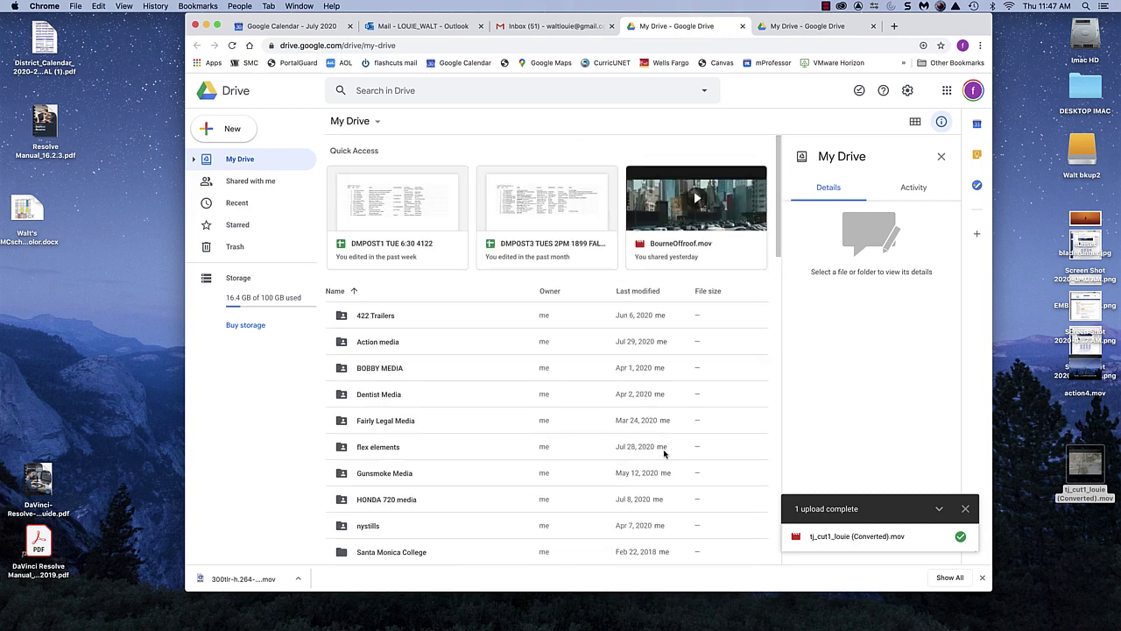
{"action": "left_click", "coordinate": [626, 295]}
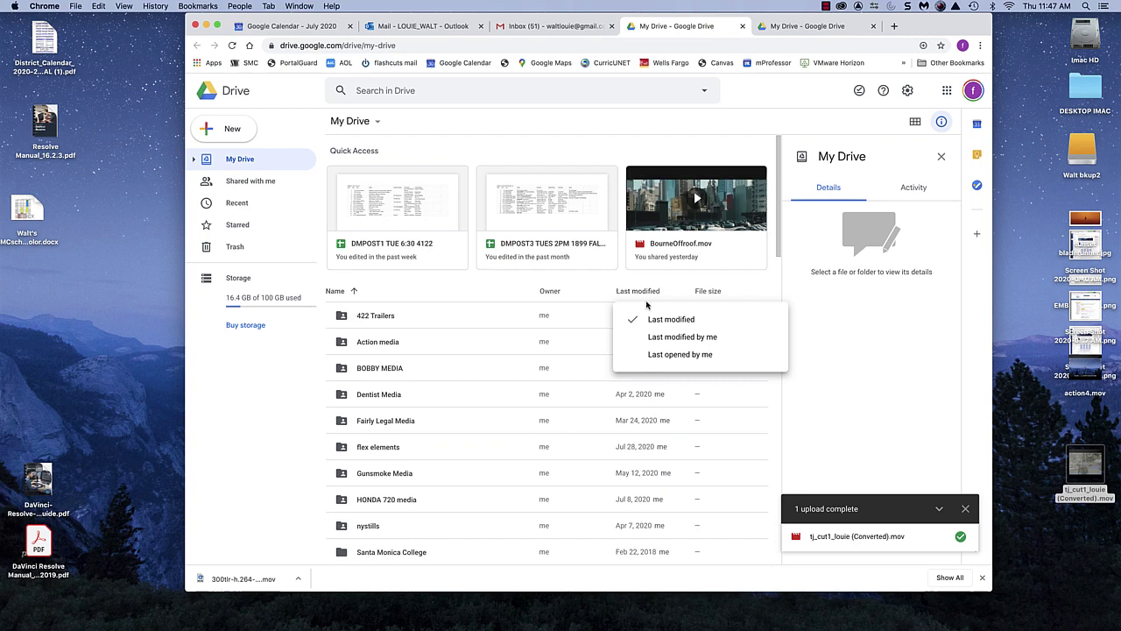
{"action": "left_click", "coordinate": [665, 322]}
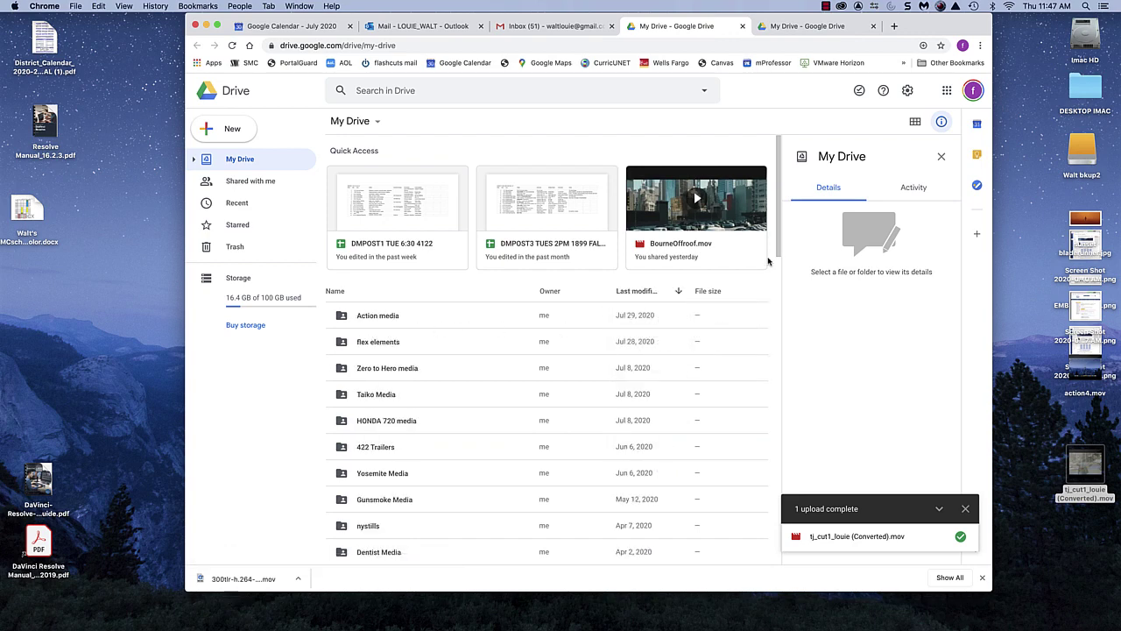
{"action": "left_click_drag", "start_coordinate": [779, 249], "coordinate": [782, 342]}
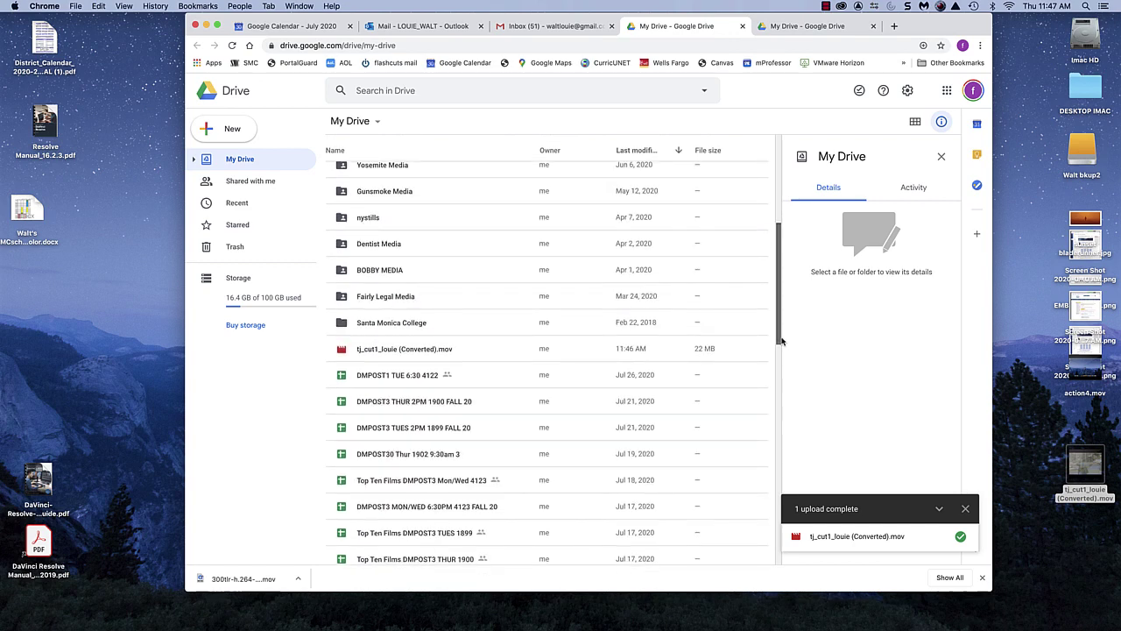
{"action": "left_click", "coordinate": [417, 348]}
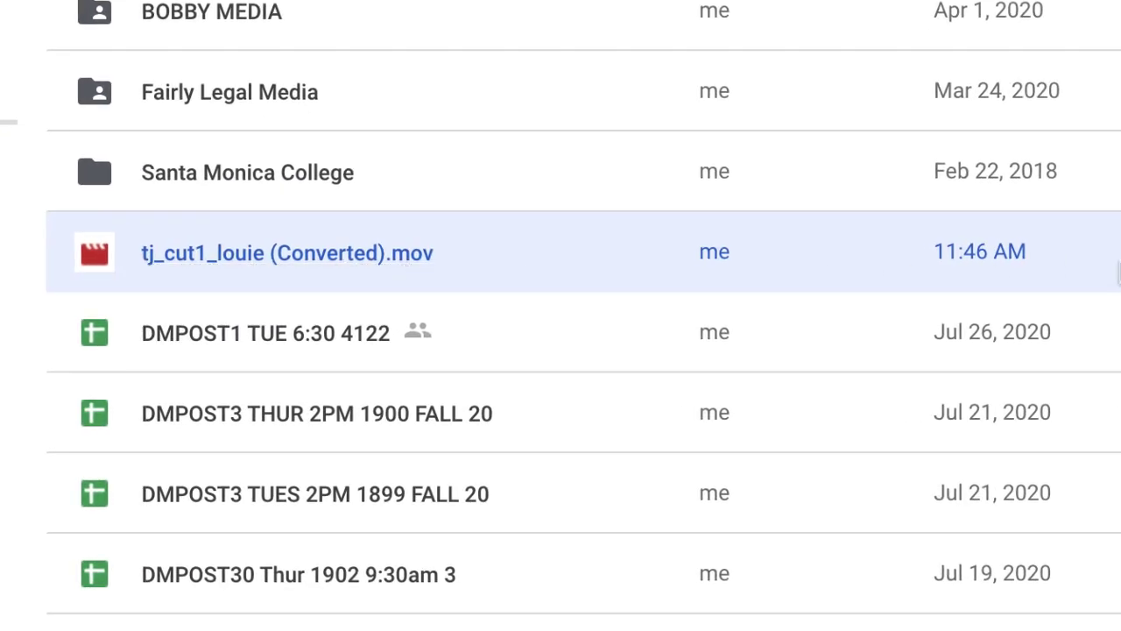
Open the movie's share dialog and add the suggested contact as a recipient.
{"action": "right_click", "coordinate": [578, 263]}
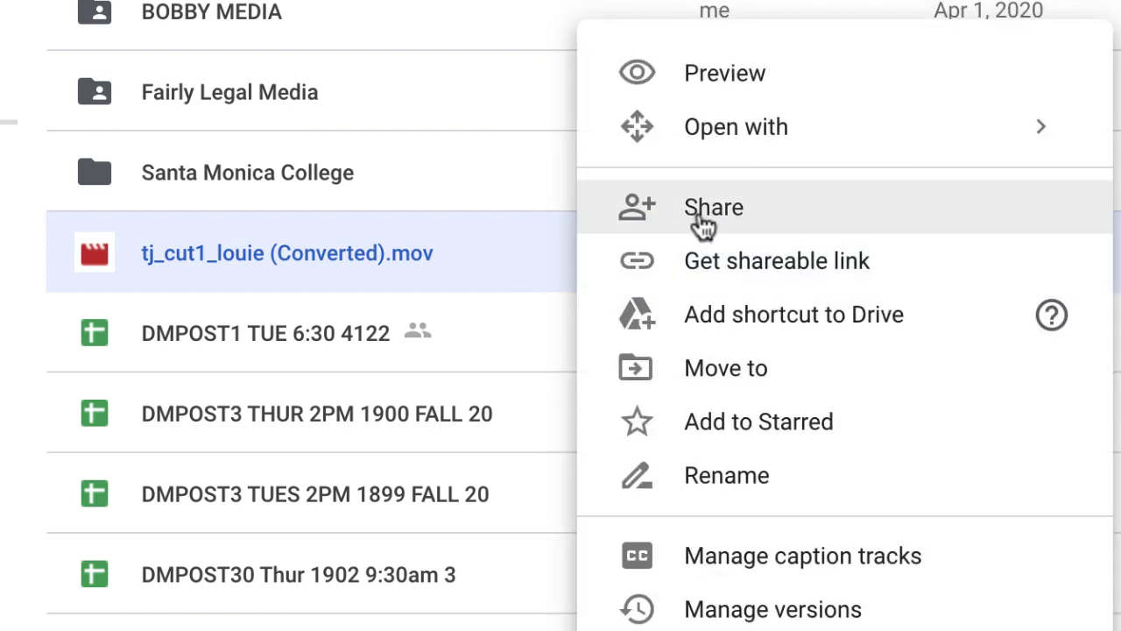
{"action": "left_click", "coordinate": [703, 225]}
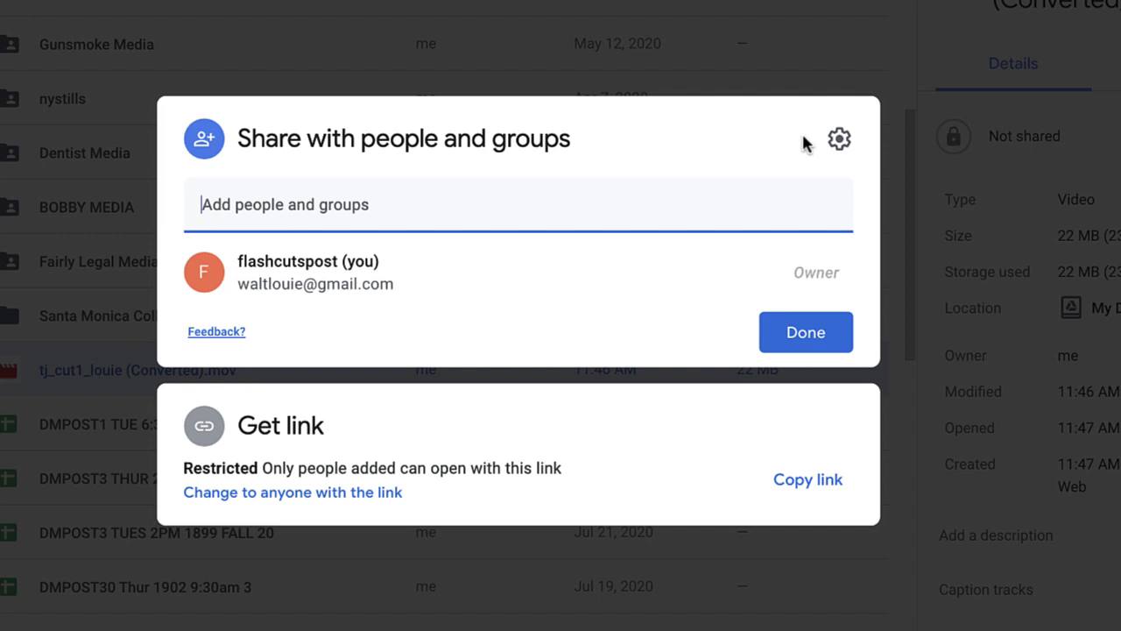
{"action": "left_click", "coordinate": [840, 140]}
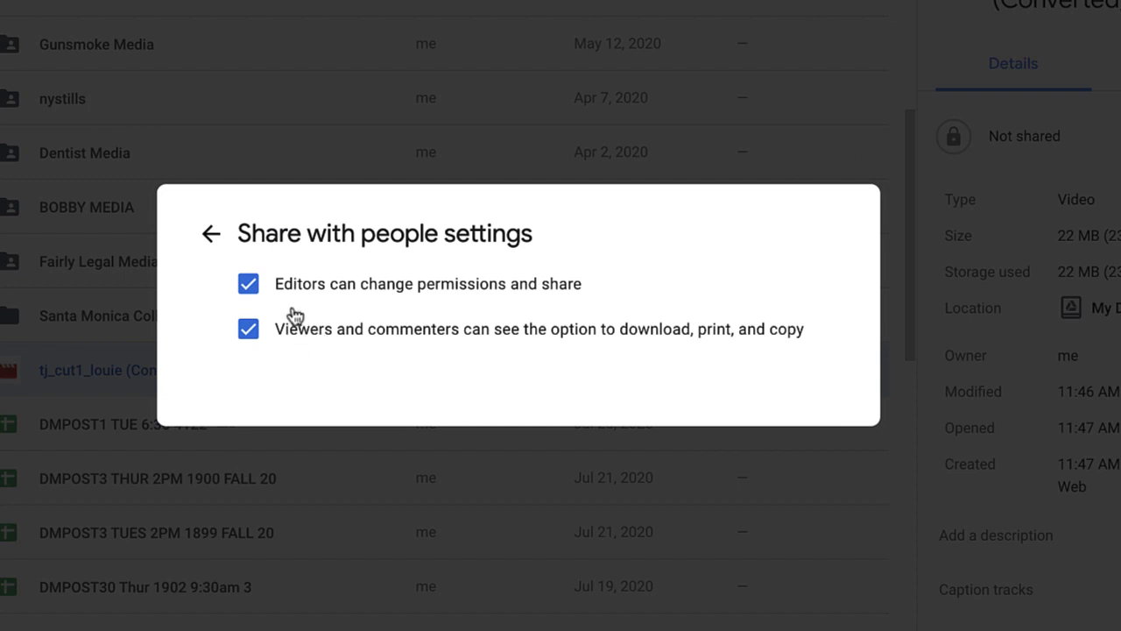
{"action": "left_click", "coordinate": [211, 233]}
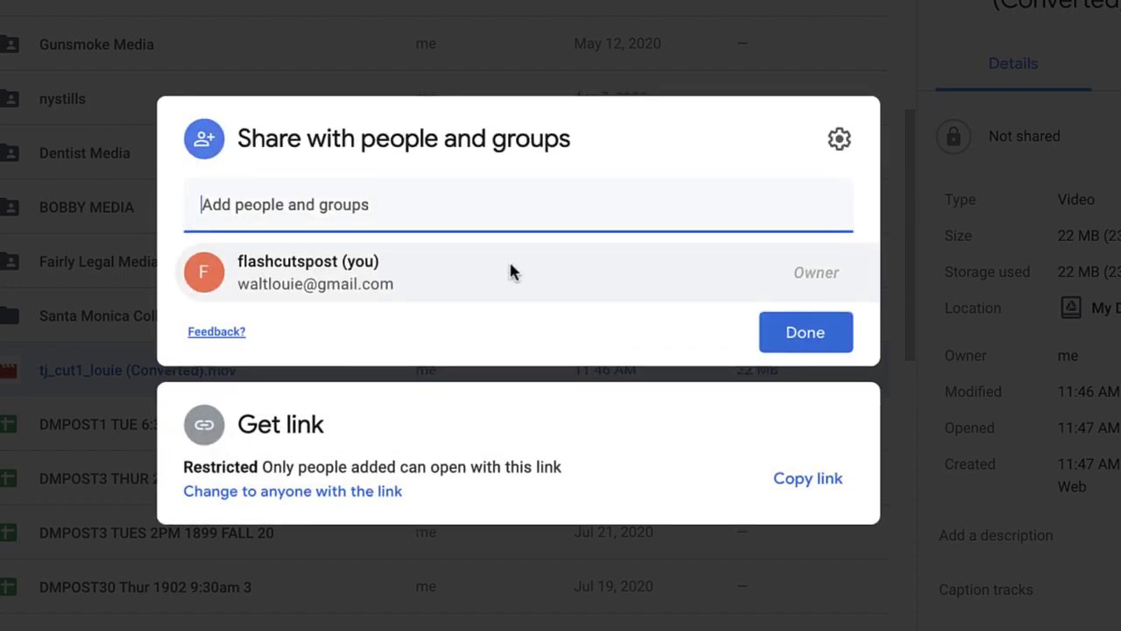
{"action": "left_click", "coordinate": [296, 213]}
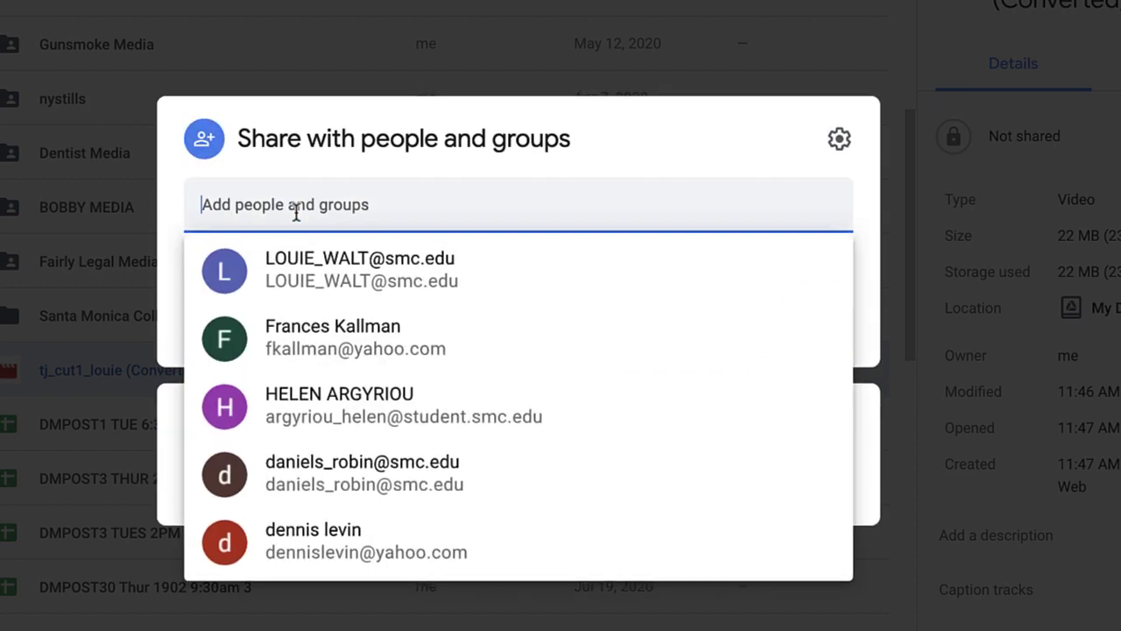
{"action": "left_click", "coordinate": [305, 267]}
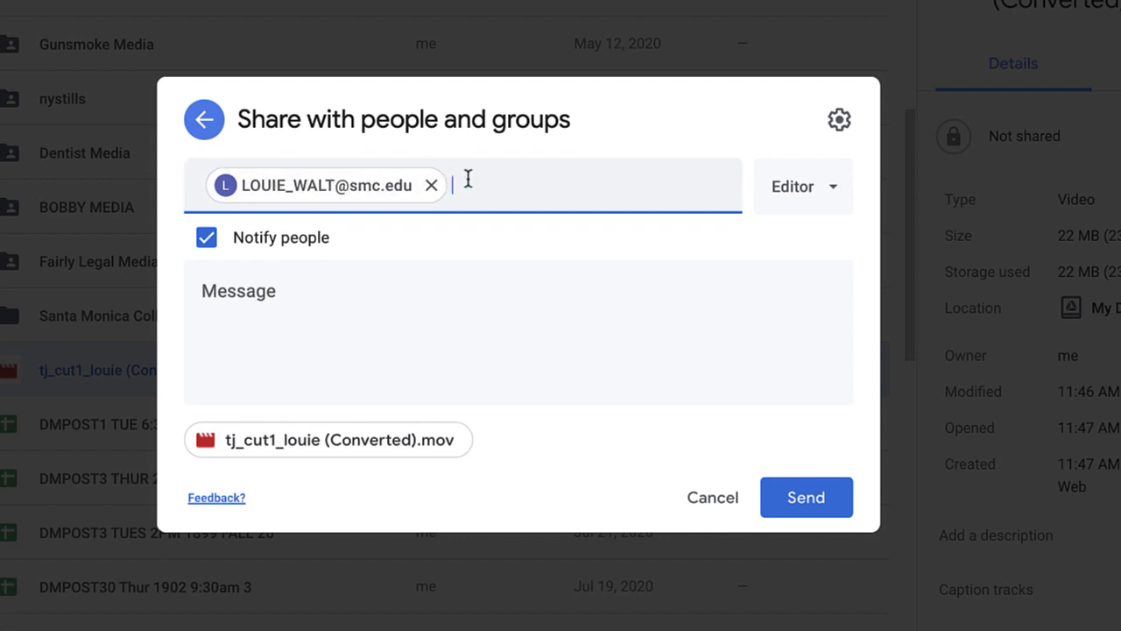
Change the recipient's access from Editor to Viewer and recheck the sharing settings.
{"action": "mouse_move", "coordinate": [298, 200]}
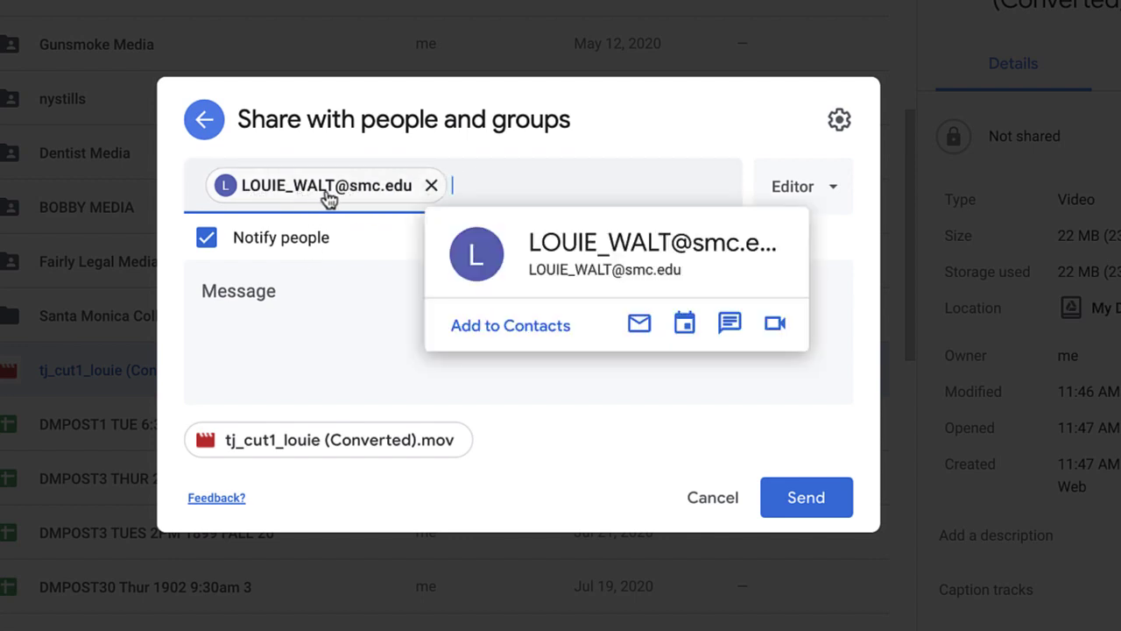
{"action": "left_click", "coordinate": [551, 179]}
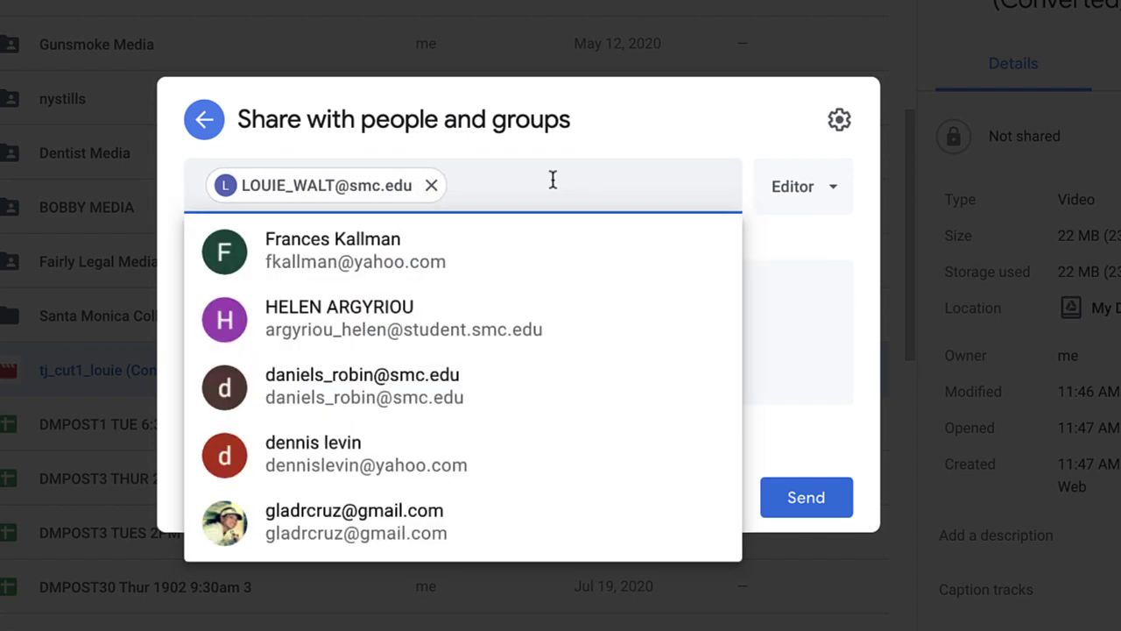
{"action": "left_click", "coordinate": [643, 113]}
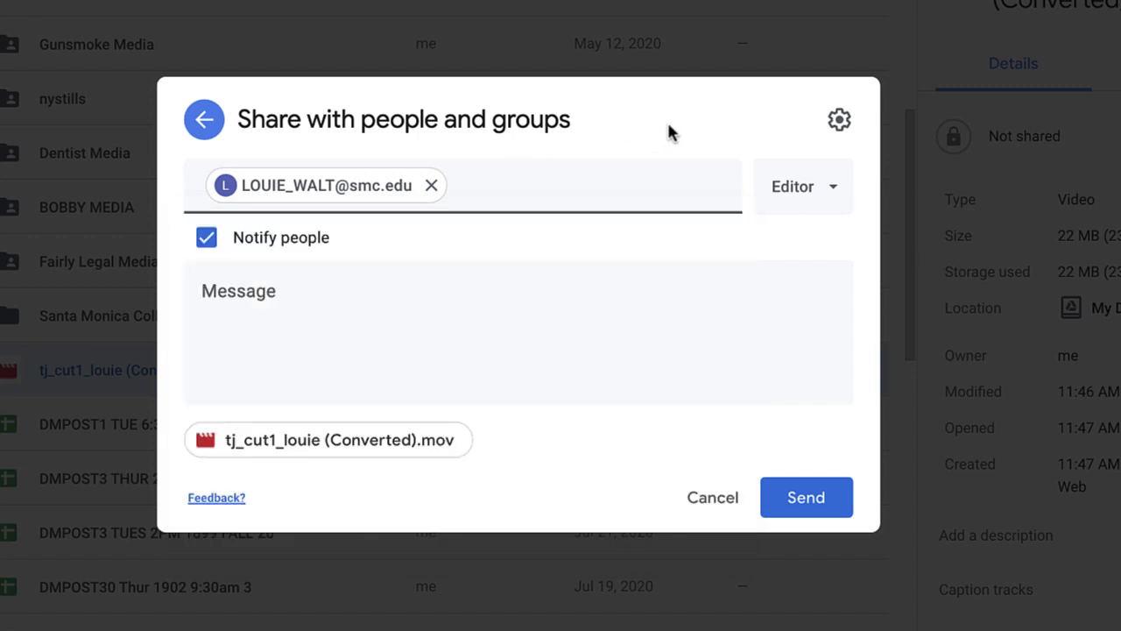
{"action": "left_click", "coordinate": [810, 194]}
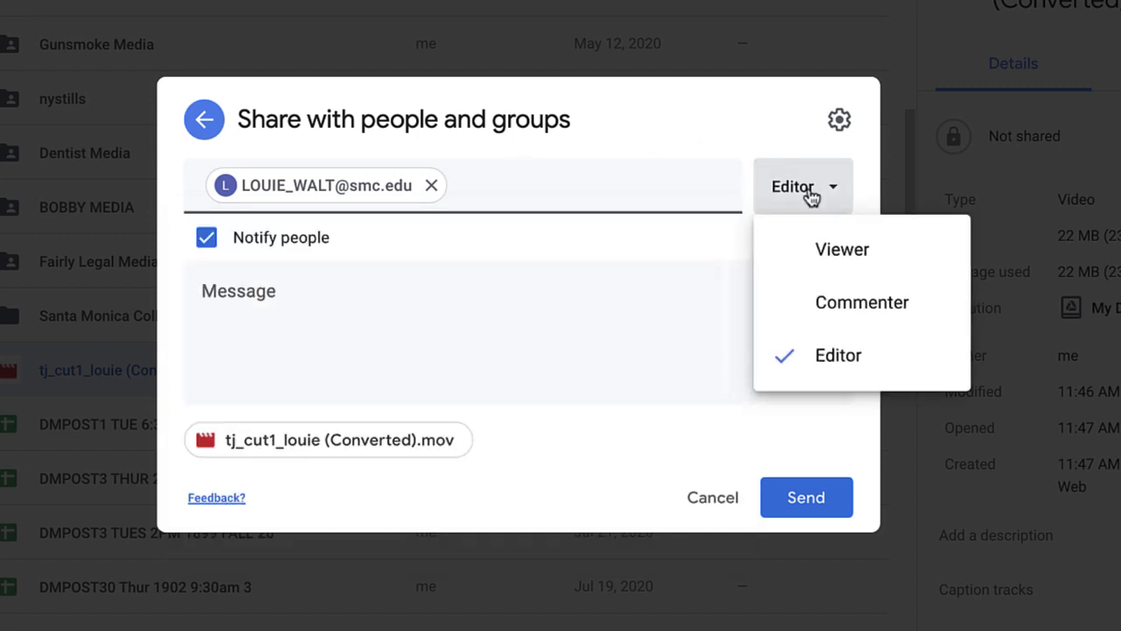
{"action": "left_click", "coordinate": [837, 253]}
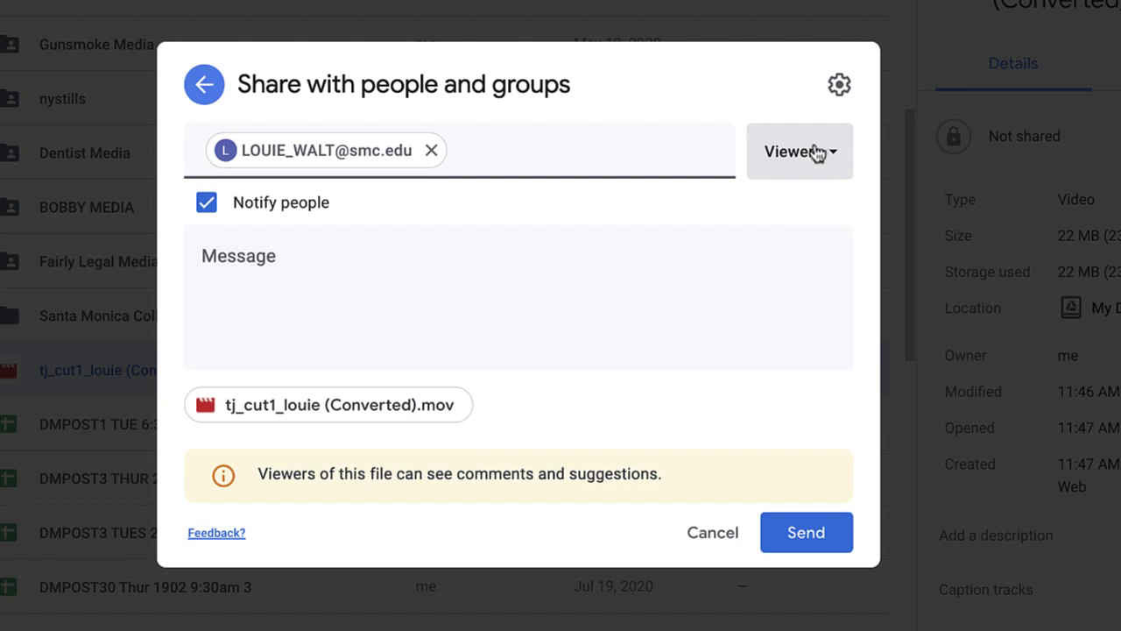
{"action": "left_click", "coordinate": [839, 85]}
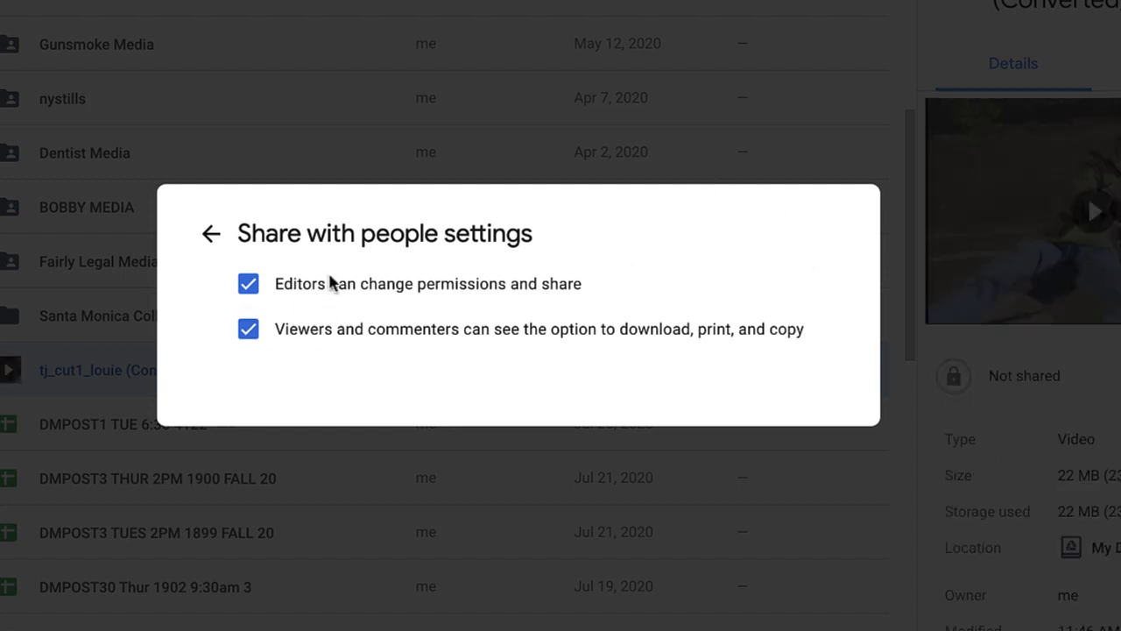
Add the message 'action cut for dmpost30 friday' and send the share invitation.
{"action": "left_click", "coordinate": [212, 237]}
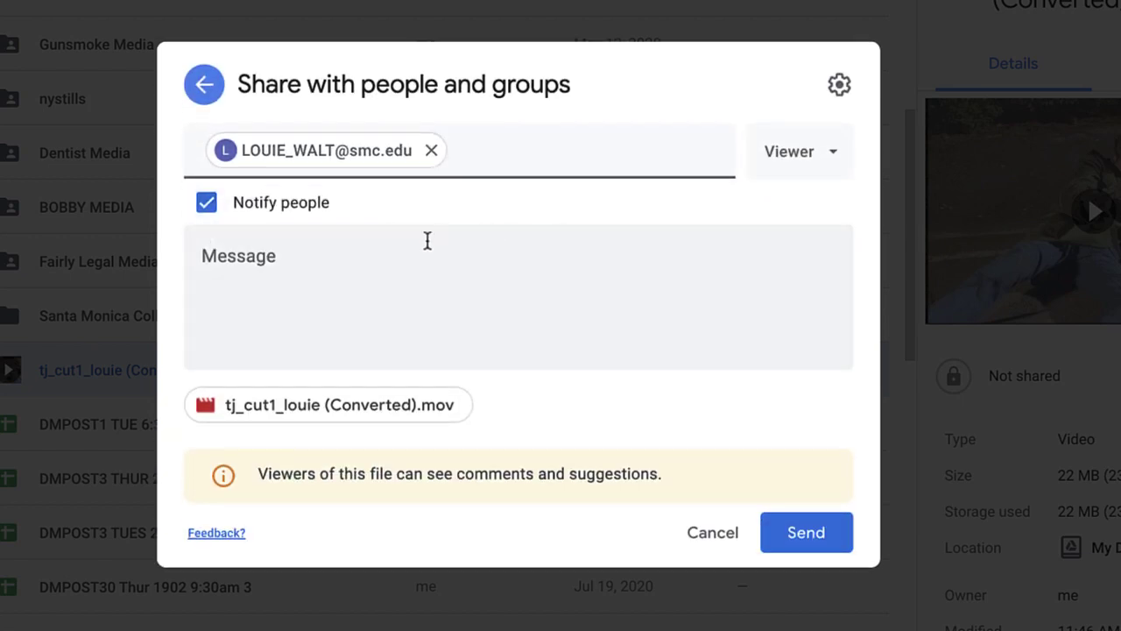
{"action": "left_click", "coordinate": [242, 266]}
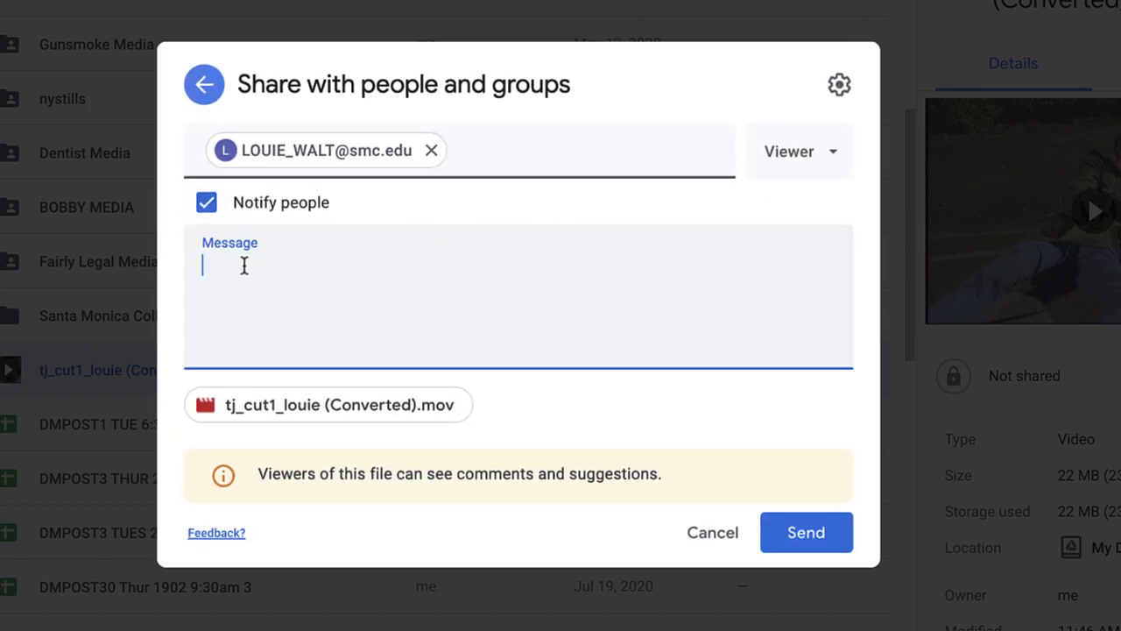
{"action": "type", "text": "action cut for dmpost"}
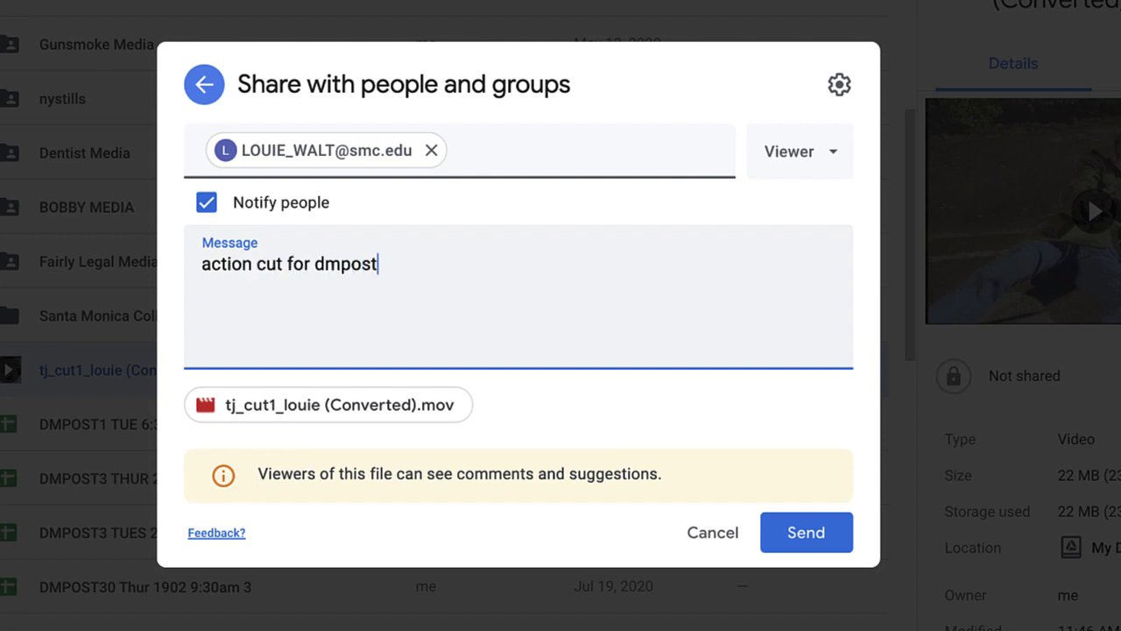
{"action": "type", "text": "30 friday"}
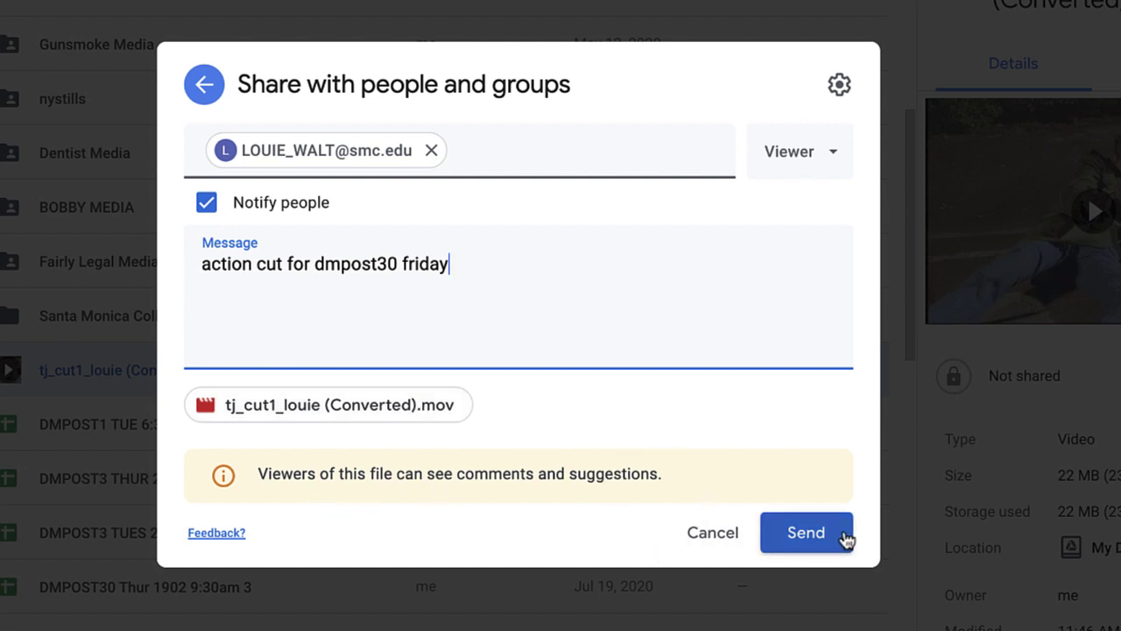
{"action": "left_click", "coordinate": [812, 537]}
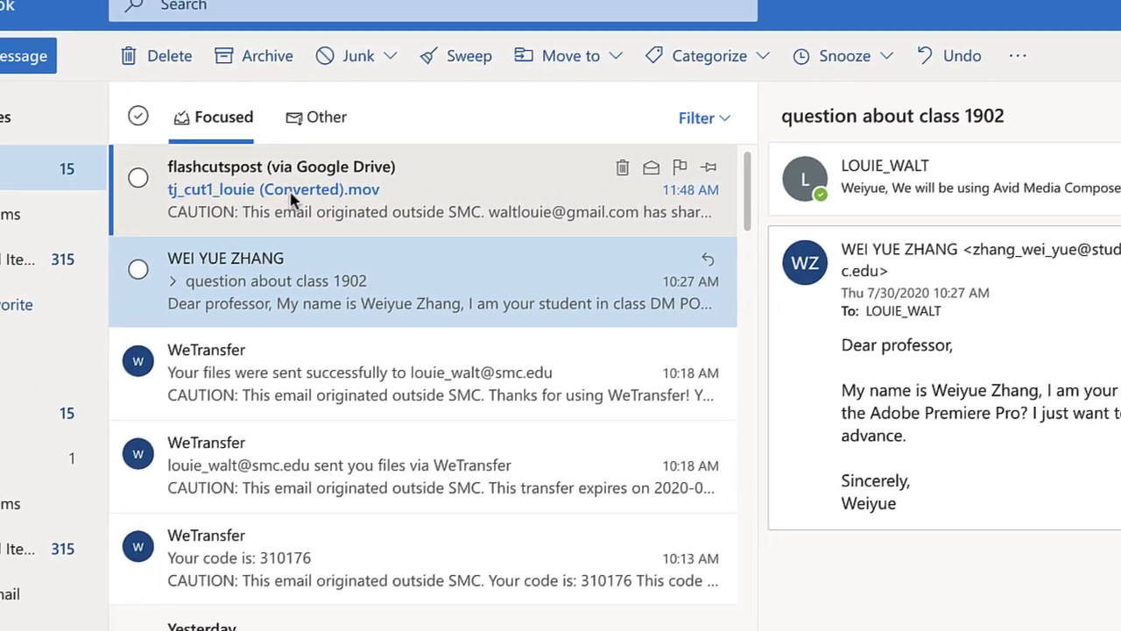
Open the Google Drive share email in Outlook and show its blocked content.
{"action": "left_click", "coordinate": [130, 56]}
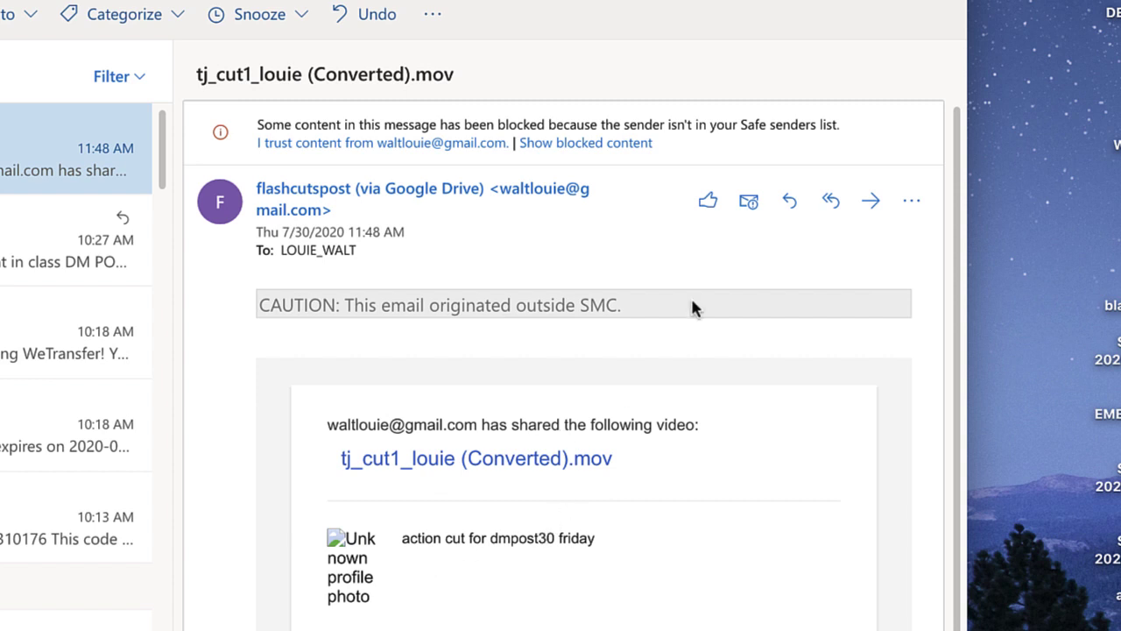
{"action": "left_click", "coordinate": [595, 144]}
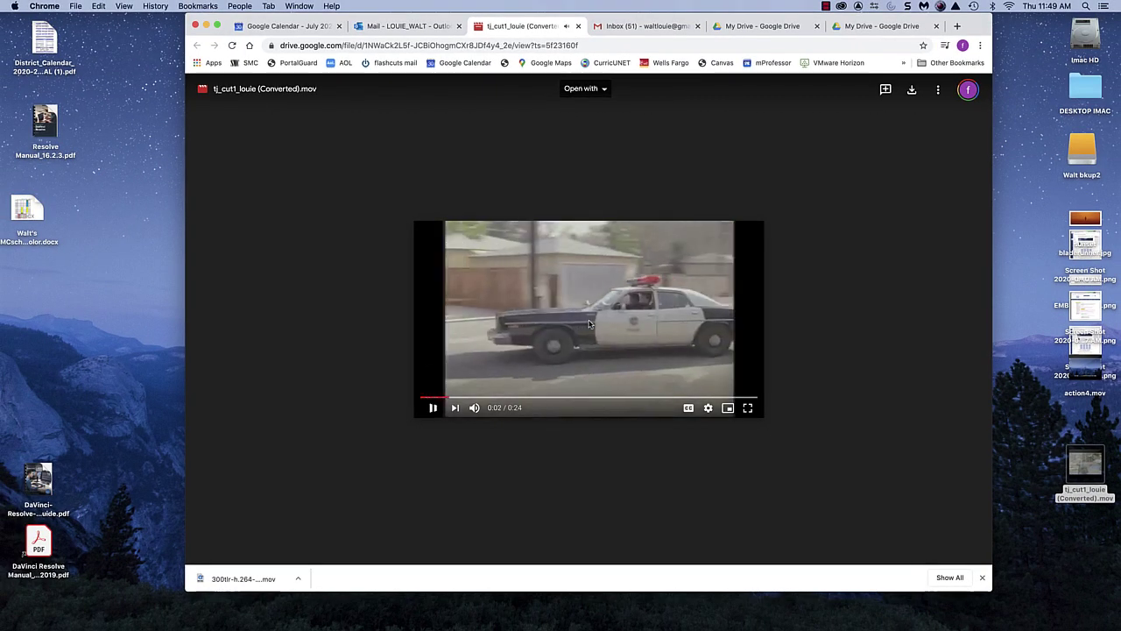
Pause the playing video and switch back to the Outlook Mail tab.
{"action": "key", "text": "space"}
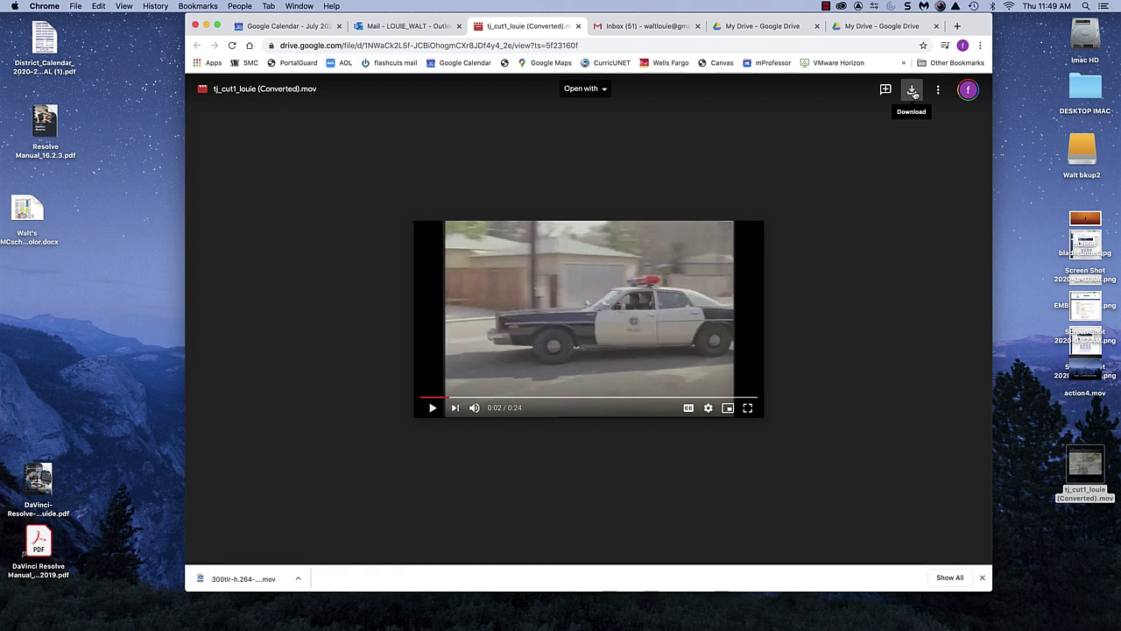
{"action": "left_click", "coordinate": [392, 29]}
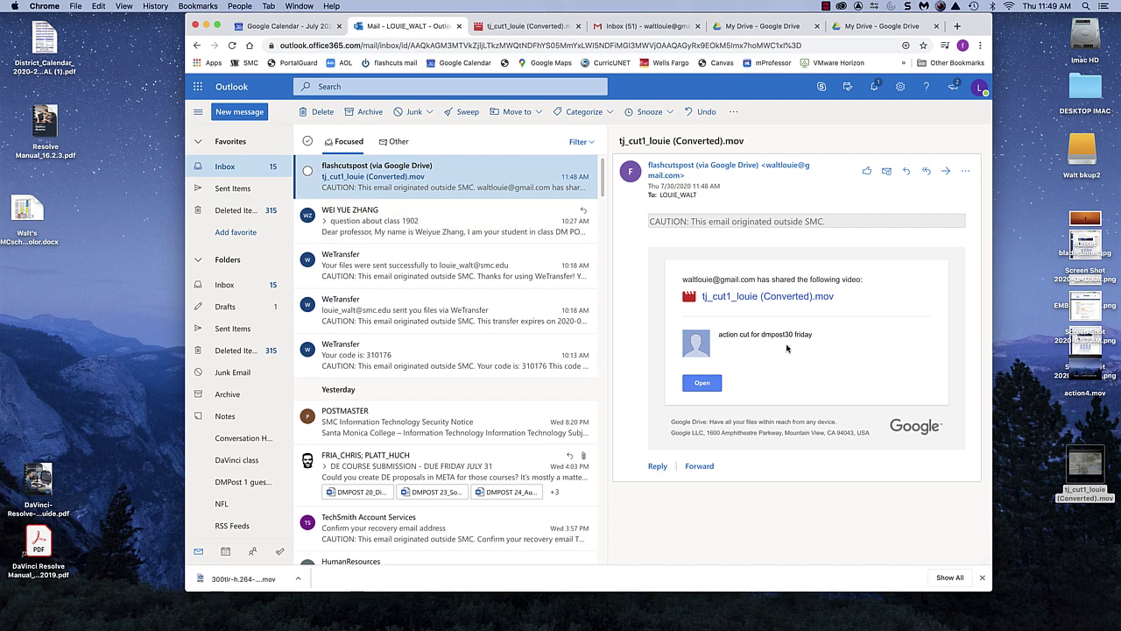